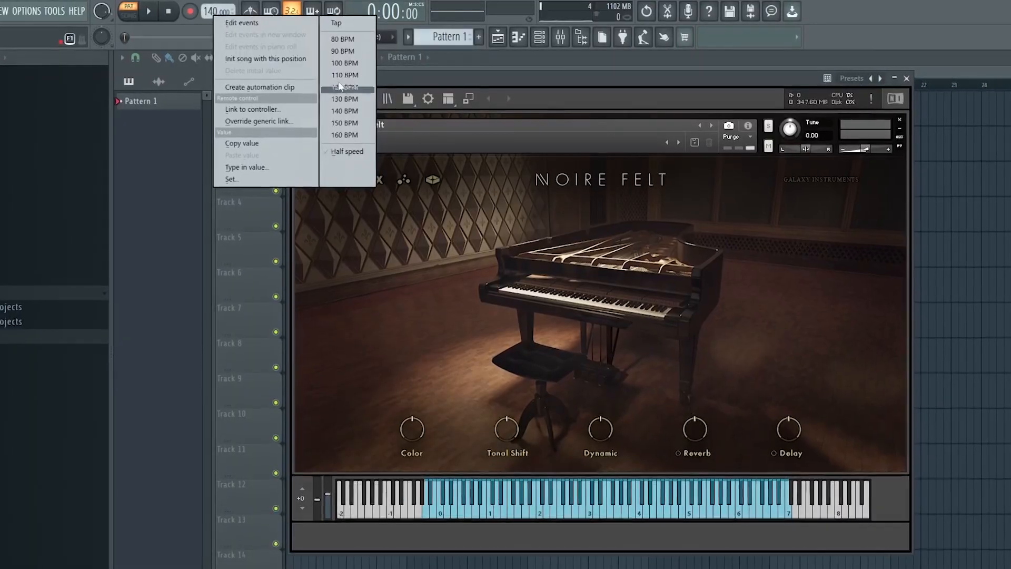
# Set the project tempo to 110 BPM and play a few keys of the NOIRE Felt piano
pyautogui.click(358, 74)
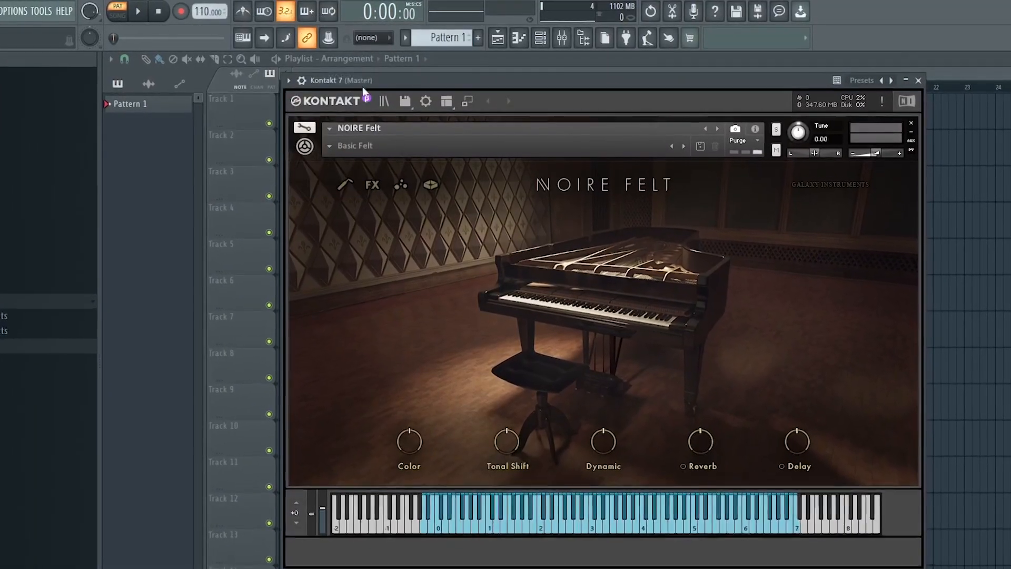
pyautogui.click(599, 525)
pyautogui.click(641, 542)
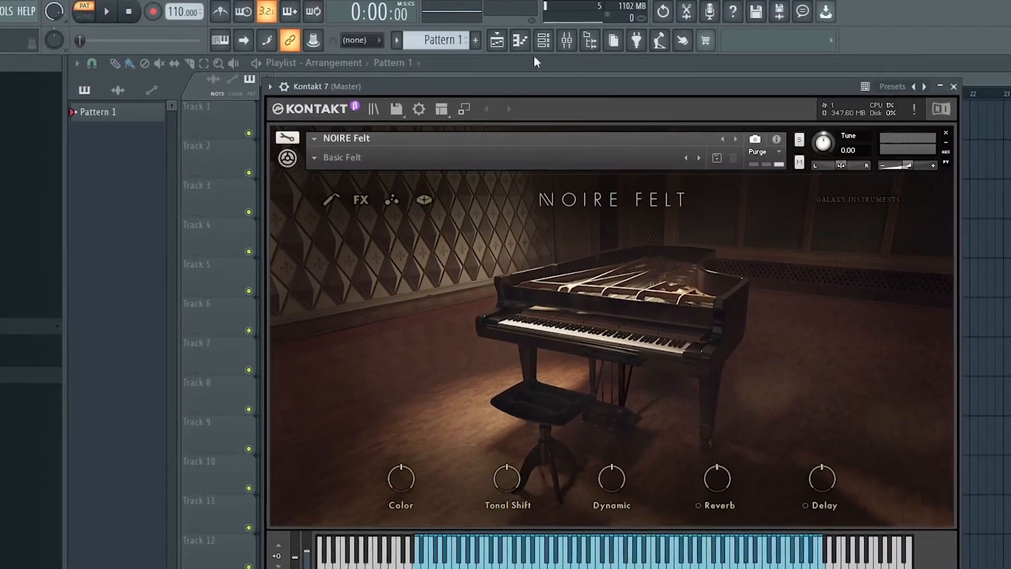
# Open the piano roll of the Kontakt 7 channel and close the channel rack
pyautogui.click(543, 40)
pyautogui.moveTo(562, 334); pyautogui.dragTo(560, 234)
pyautogui.rightClick(417, 286)
pyautogui.click(476, 282)
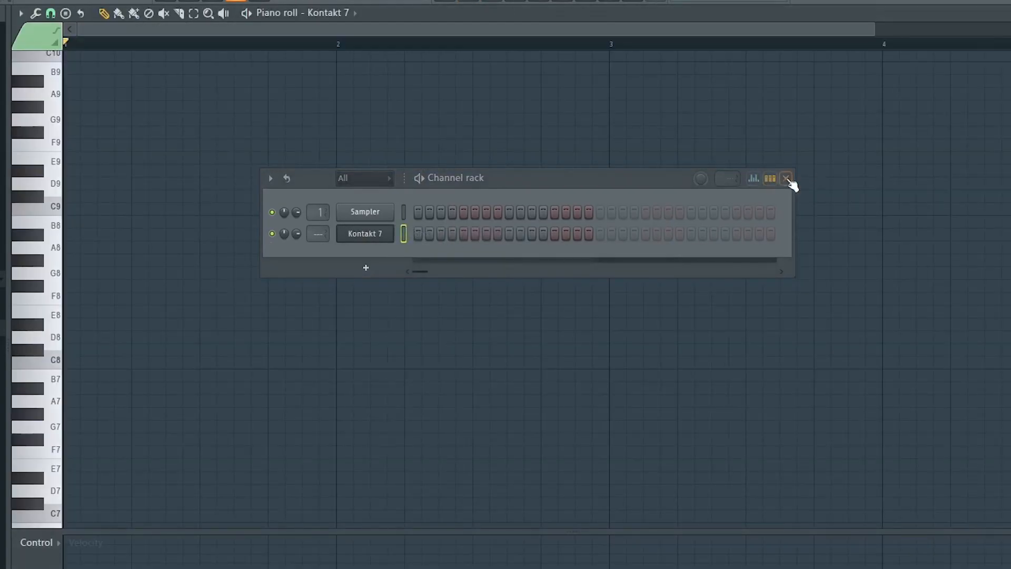
pyautogui.click(786, 178)
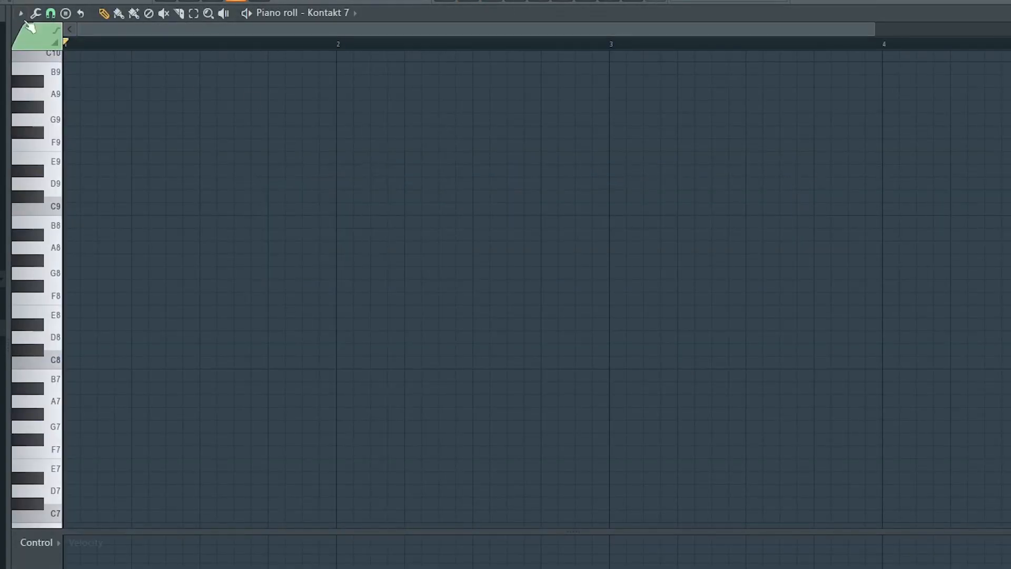
# Set the piano roll's scale highlighting to Minor Natural (Aeolian) with root note E
pyautogui.click(22, 14)
pyautogui.moveTo(36, 83)
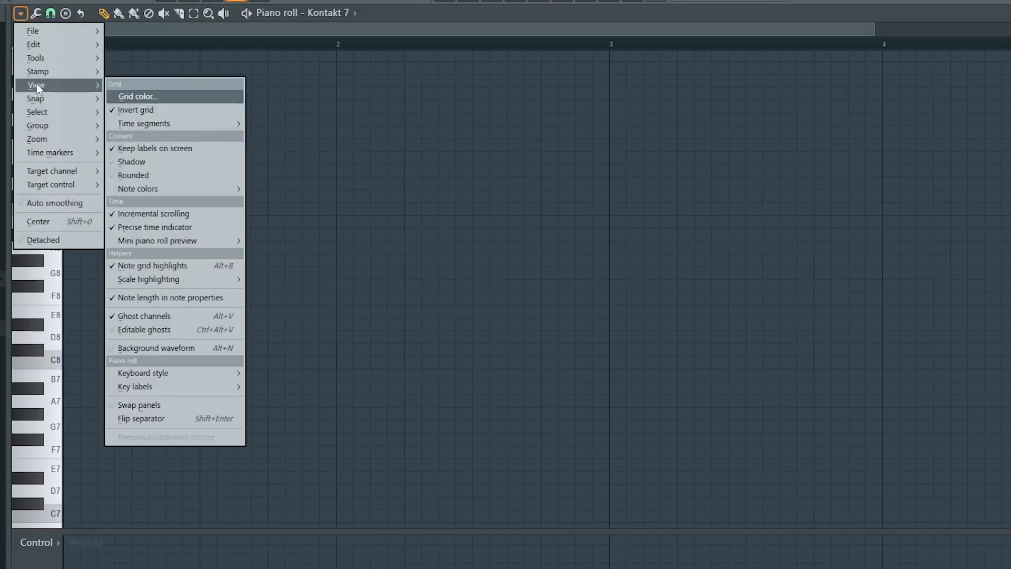
pyautogui.moveTo(169, 279)
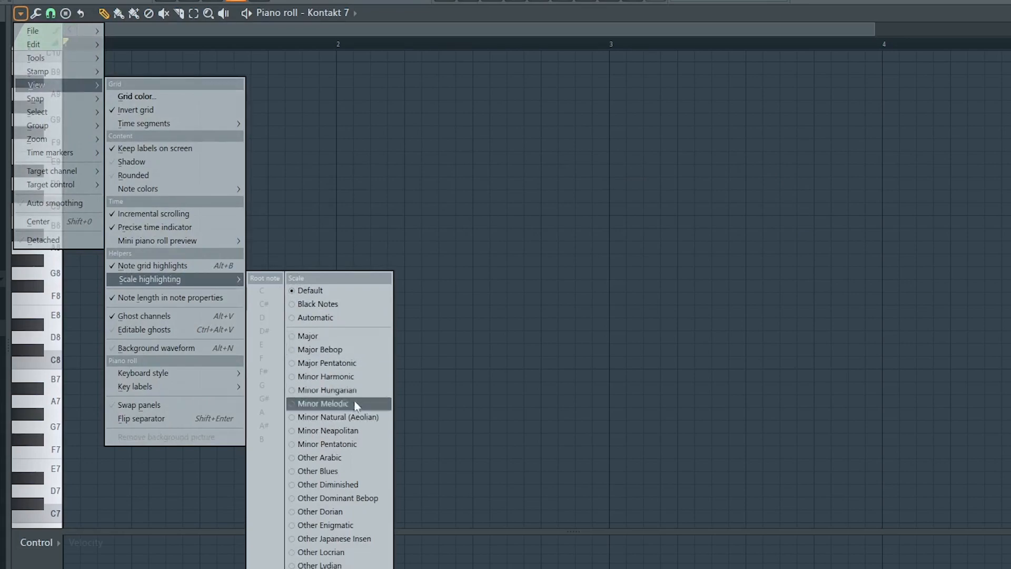
pyautogui.click(343, 417)
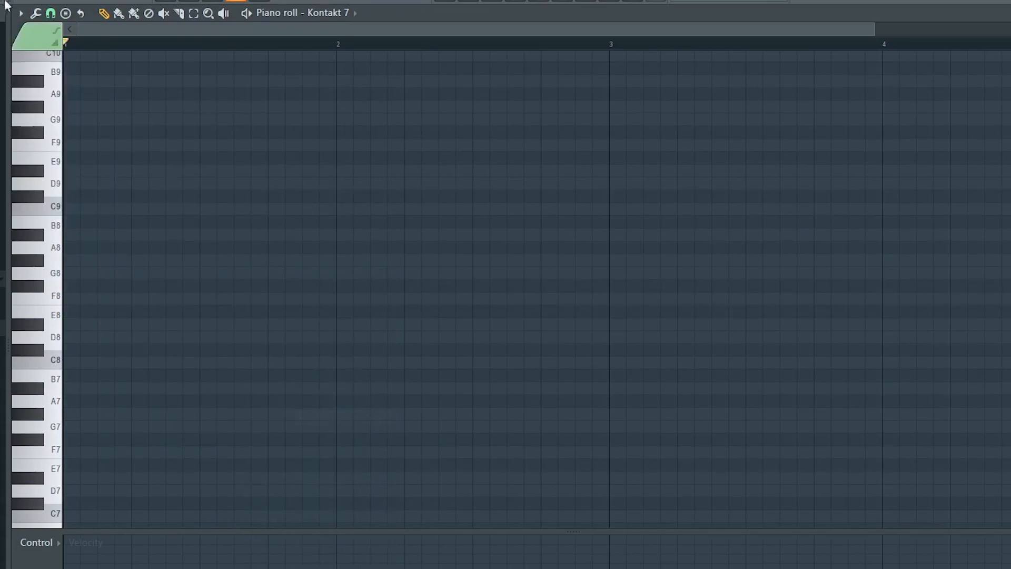
pyautogui.click(24, 15)
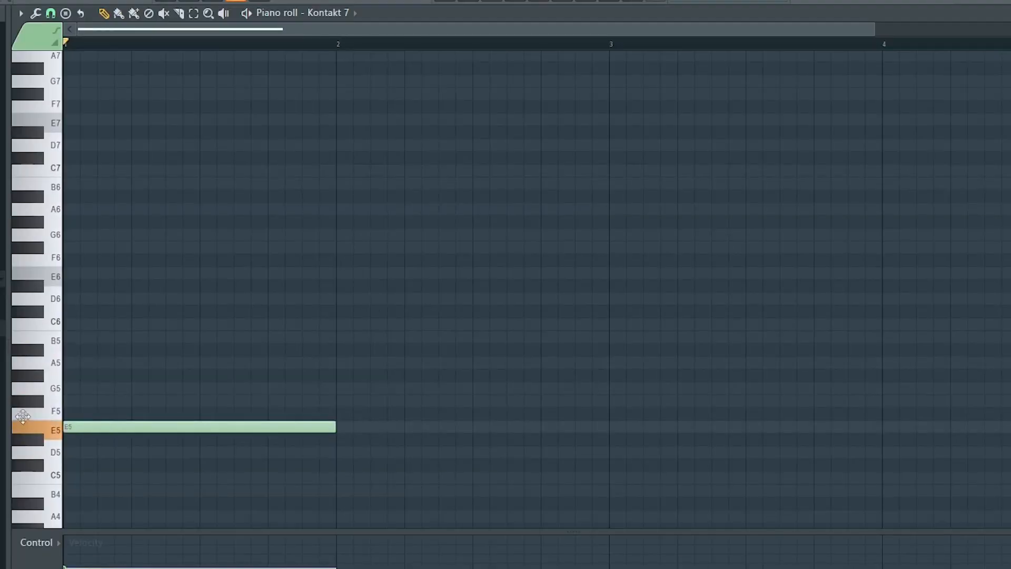
# Draw staggered one-bar notes up the E natural minor scale: F#5, G5, A5, B5, C6, D6 and E6
pyautogui.click(106, 401)
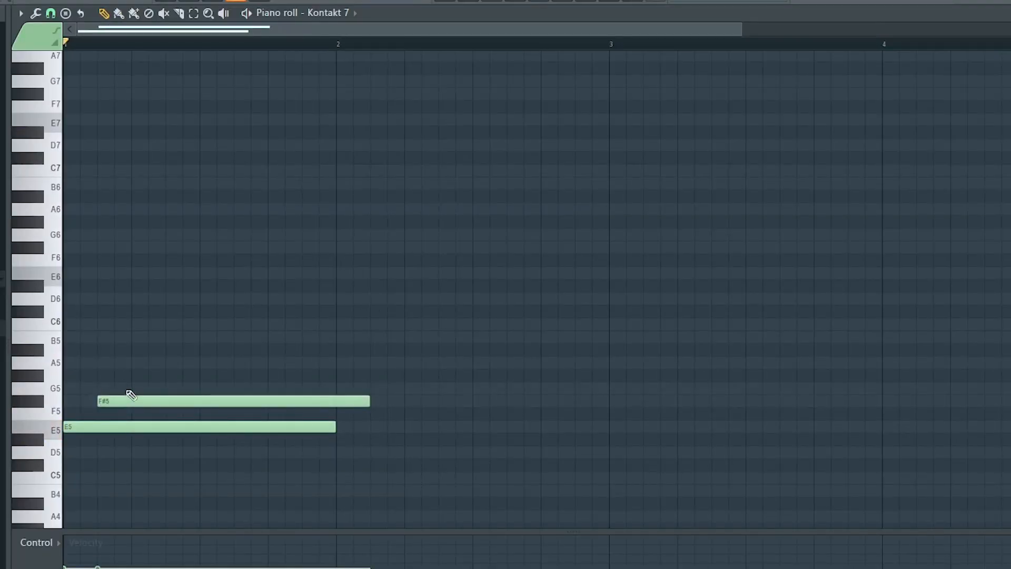
pyautogui.click(119, 388)
pyautogui.click(136, 362)
pyautogui.click(170, 337)
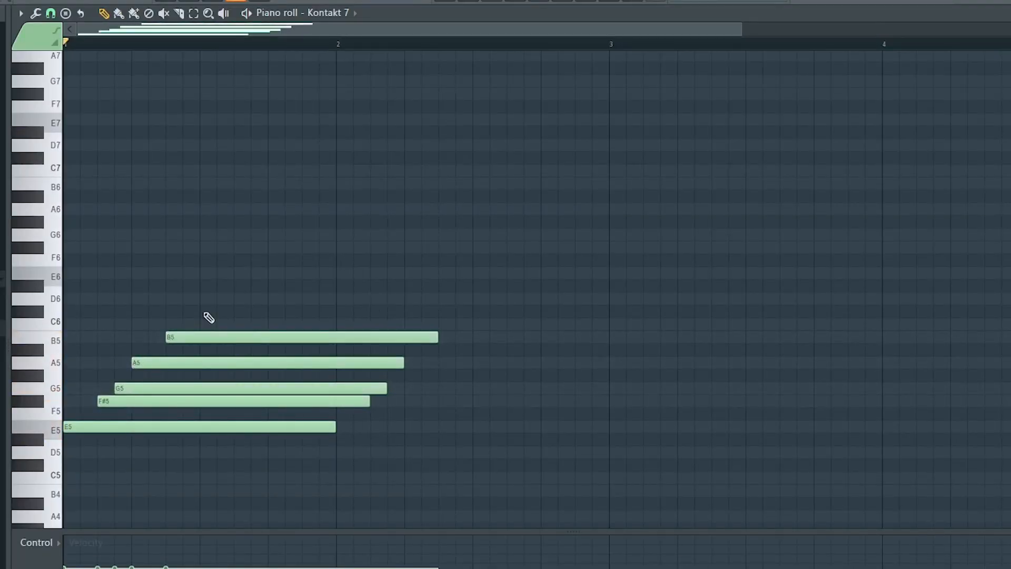
pyautogui.click(204, 324)
pyautogui.click(222, 298)
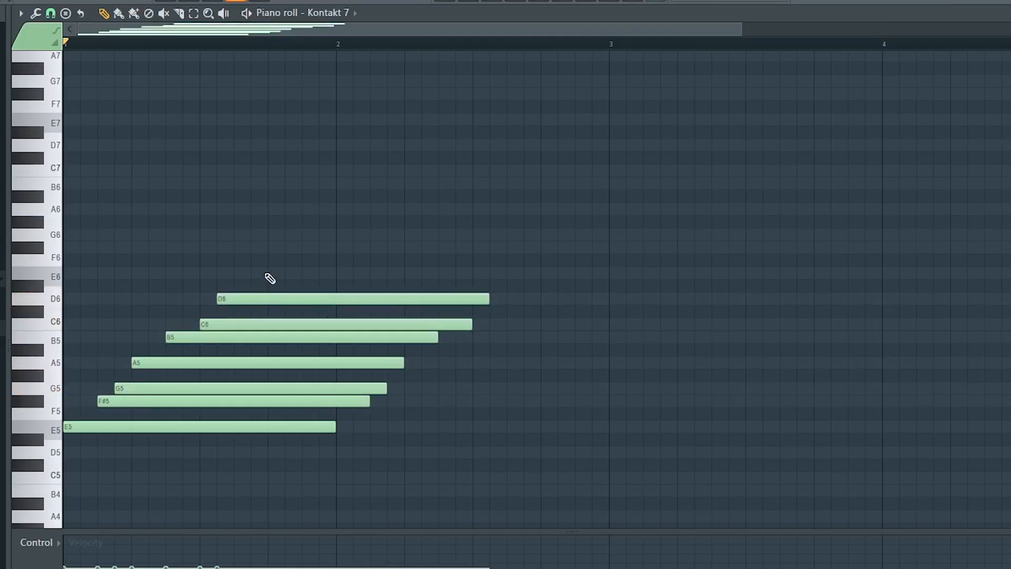
pyautogui.click(273, 273)
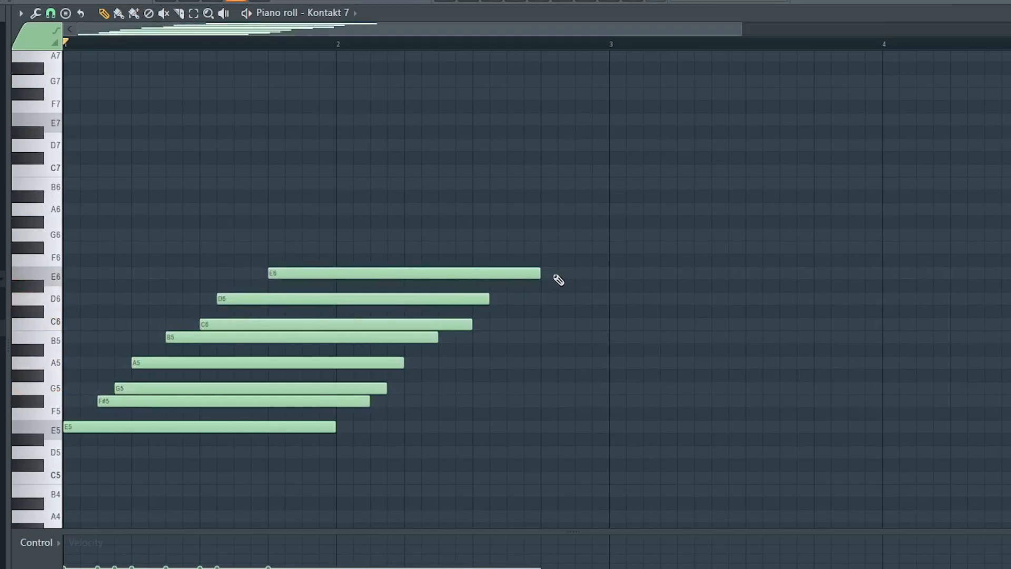
# Draw the out-of-scale notes F6, D#6, C#6 and A#5 just before bar 3, and clear all notes from the piano roll
pyautogui.click(580, 264)
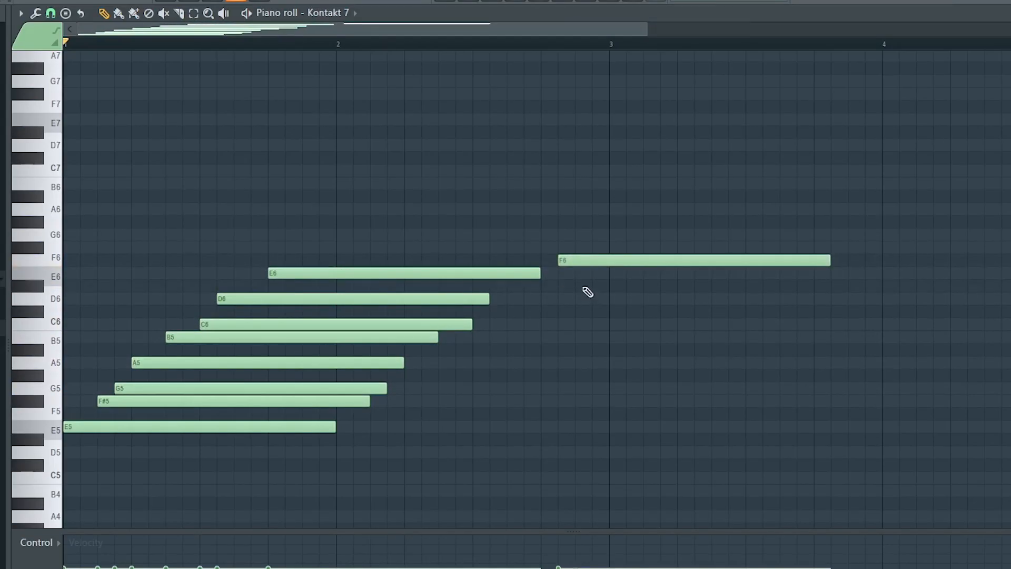
pyautogui.click(584, 285)
pyautogui.click(589, 311)
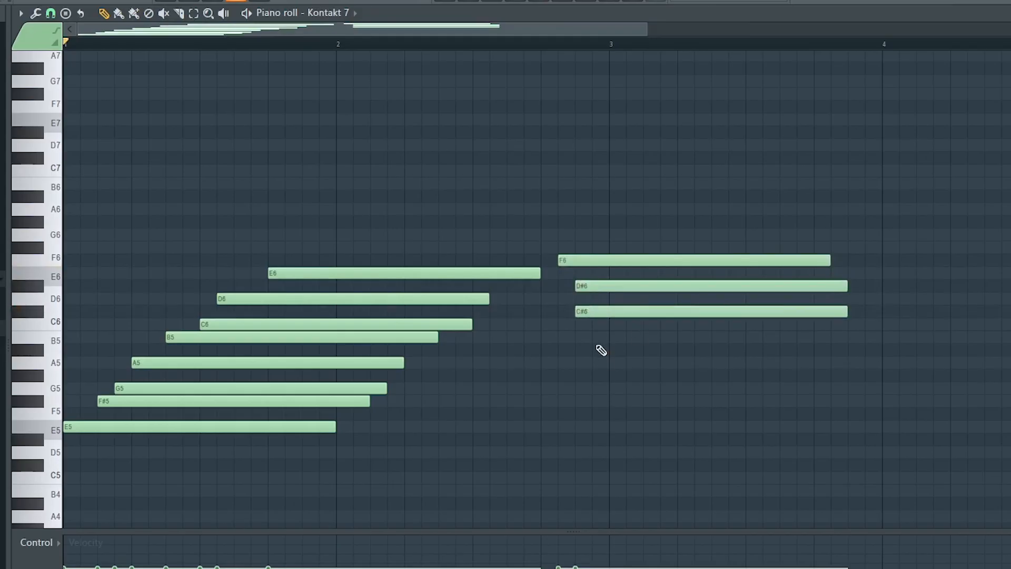
pyautogui.click(599, 349)
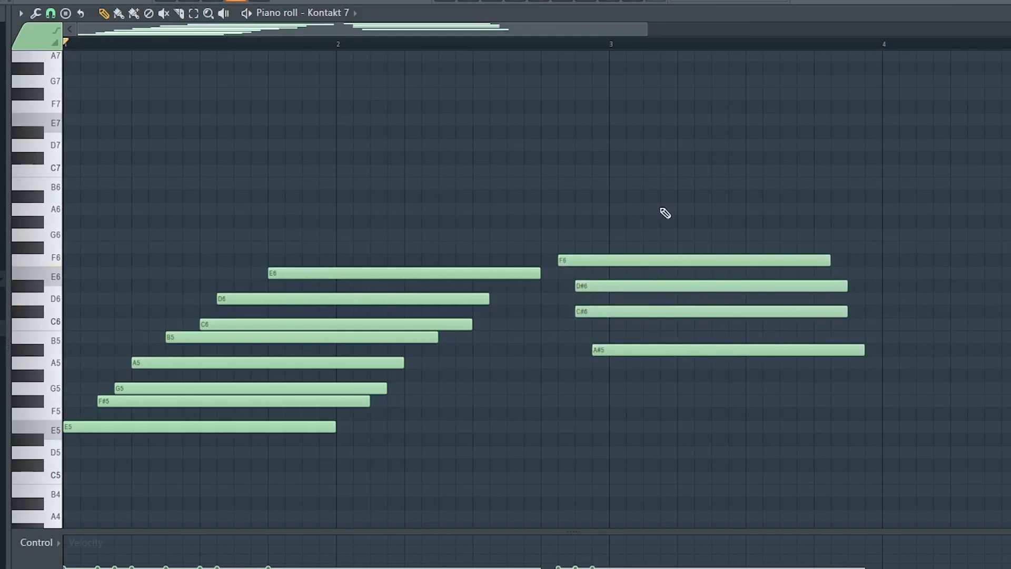
pyautogui.moveTo(666, 216); pyautogui.dragTo(717, 418)
pyautogui.moveTo(434, 222); pyautogui.dragTo(230, 475)
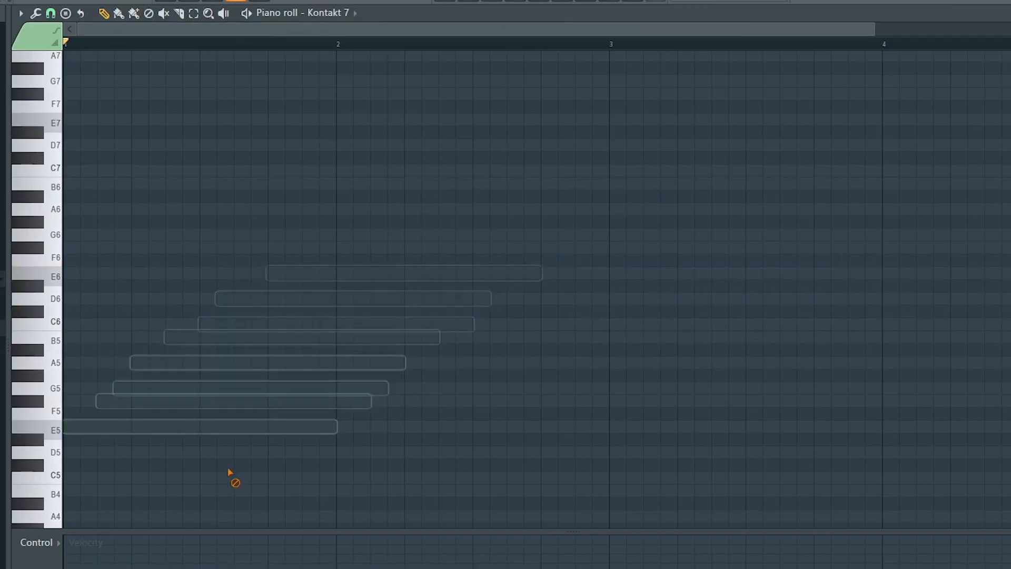
# Open the Sampler channel's piano roll from the channel rack
pyautogui.click(496, 2)
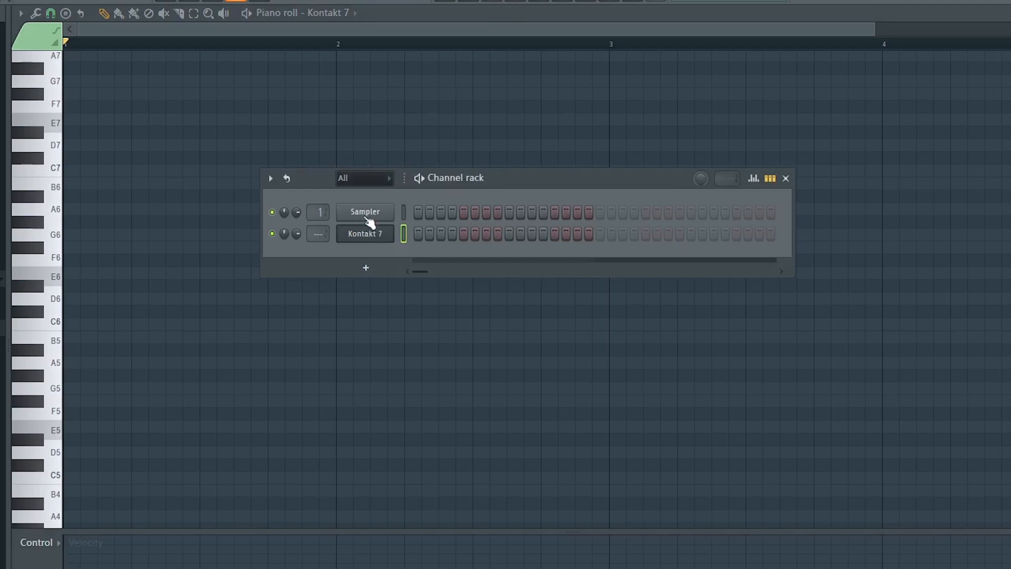
pyautogui.click(365, 267)
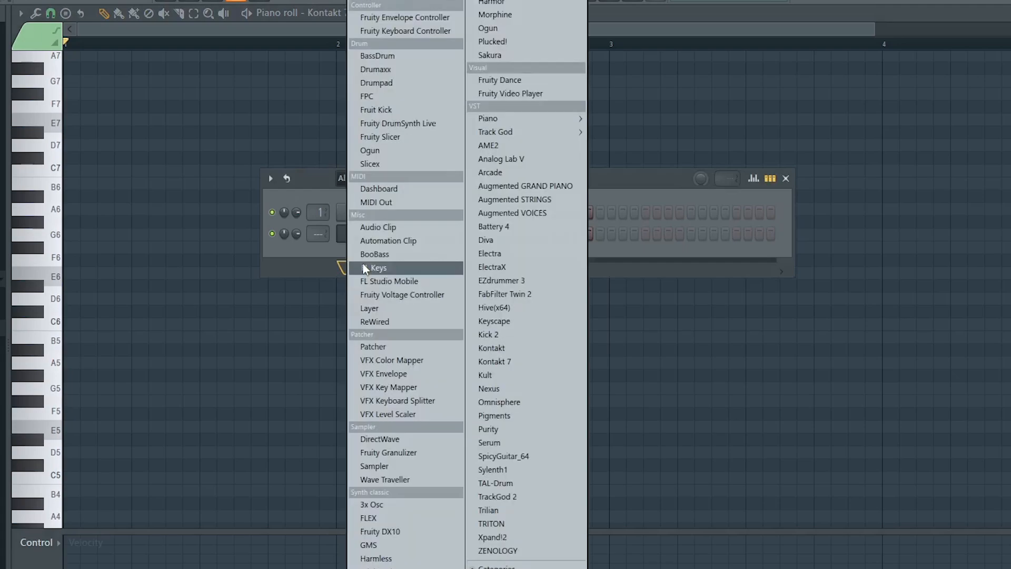
pyautogui.click(394, 466)
pyautogui.rightClick(396, 204)
pyautogui.click(403, 207)
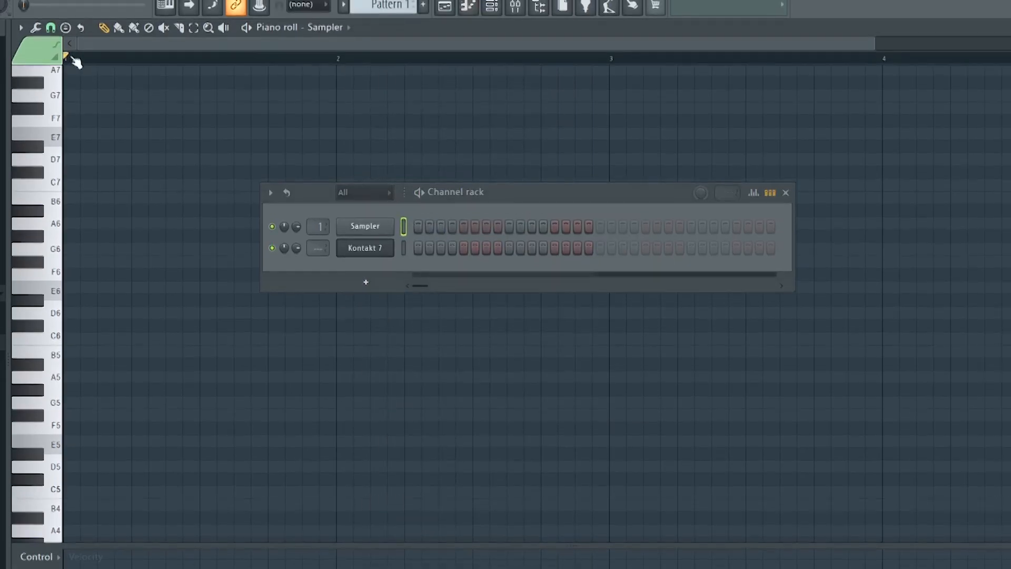
# Choose the Minor Natural (Aeolian) scale stamp and turn off its Only one option
pyautogui.click(62, 27)
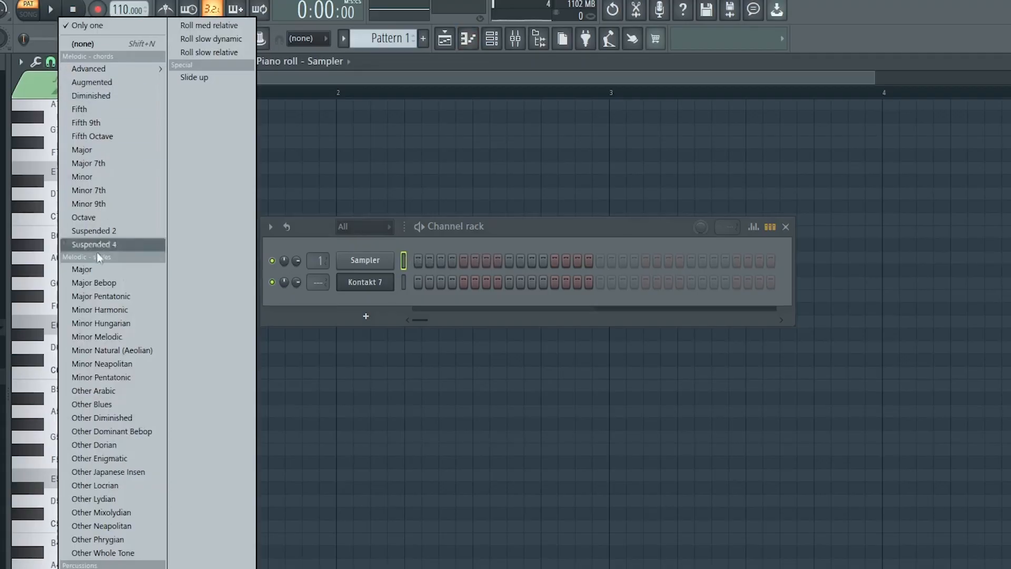
pyautogui.click(121, 352)
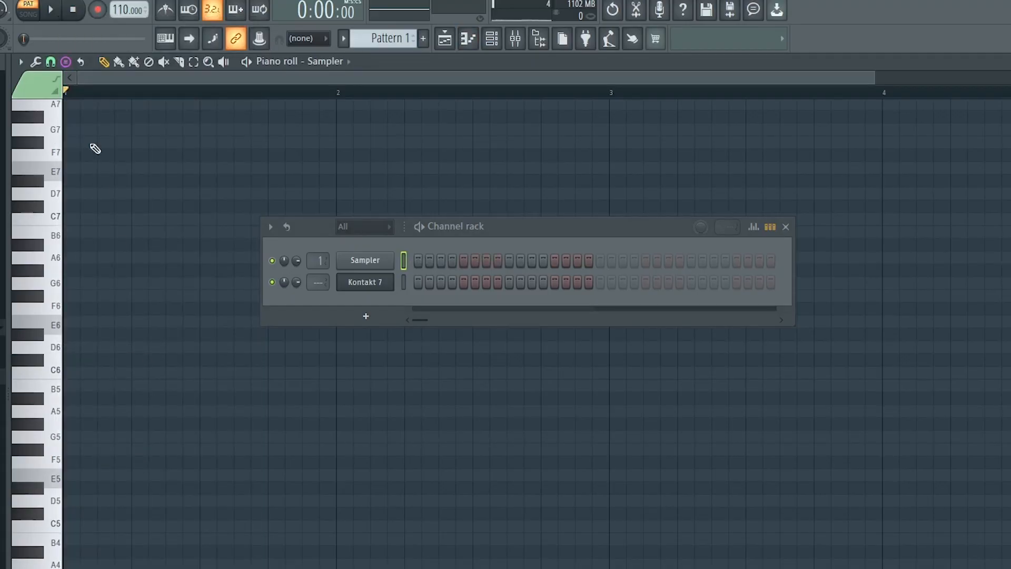
pyautogui.click(67, 65)
pyautogui.moveTo(68, 69)
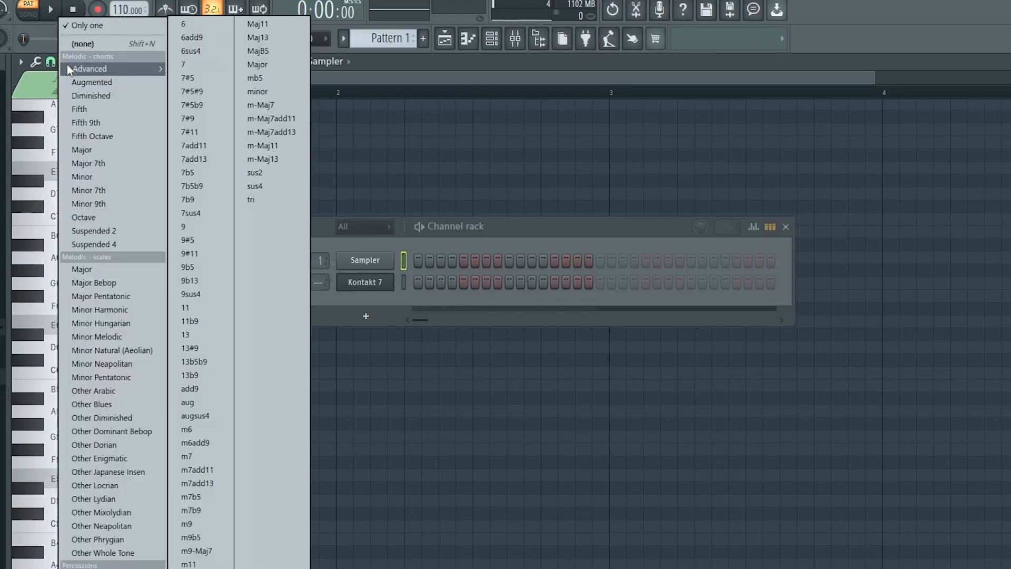
pyautogui.click(103, 32)
# Stamp the natural minor scale on root E1 at the start of bar 1 in the Sampler's piano roll
pyautogui.scroll(3, 97, 418)
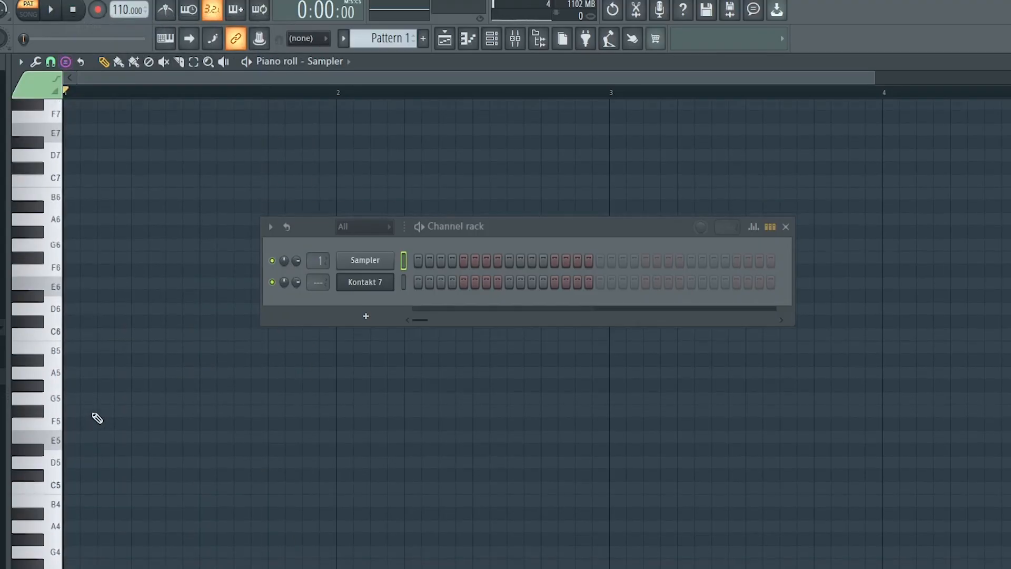
pyautogui.scroll(-5, 98, 417)
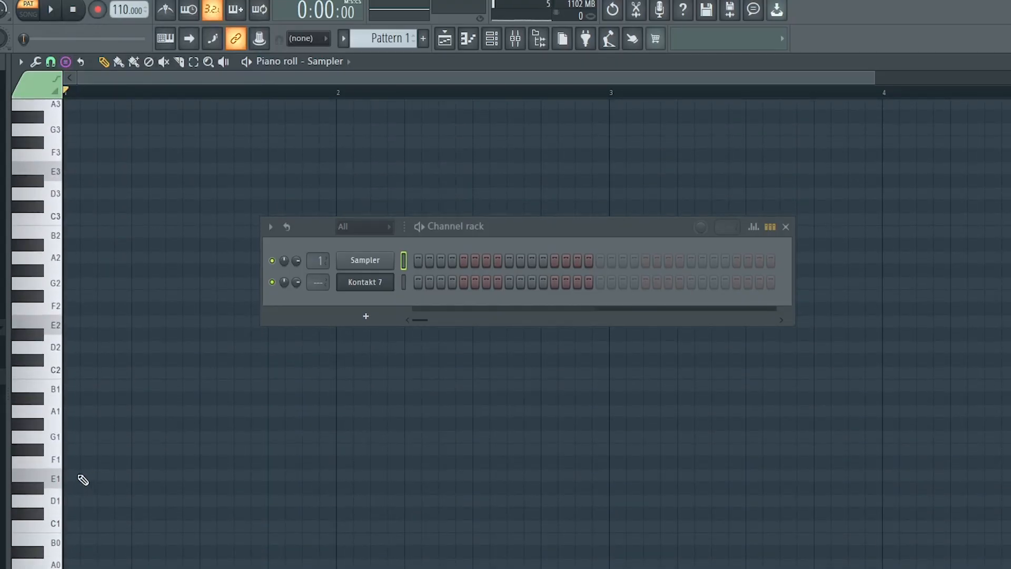
pyautogui.click(97, 476)
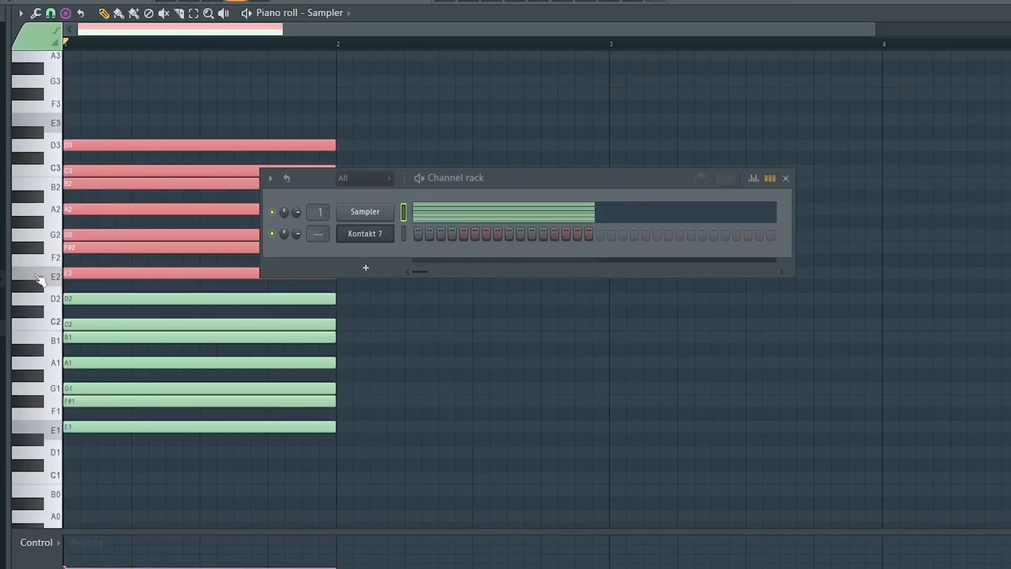
# Duplicate the stamped scale upward octave by octave to fill the higher range of the piano roll up to D9
pyautogui.scroll(4, 63, 384)
pyautogui.moveTo(86, 405); pyautogui.dragTo(86, 252)
pyautogui.scroll(4, 45, 245)
pyautogui.moveTo(85, 405); pyautogui.dragTo(86, 251)
pyautogui.scroll(4, 44, 245)
pyautogui.moveTo(86, 405); pyautogui.dragTo(86, 251)
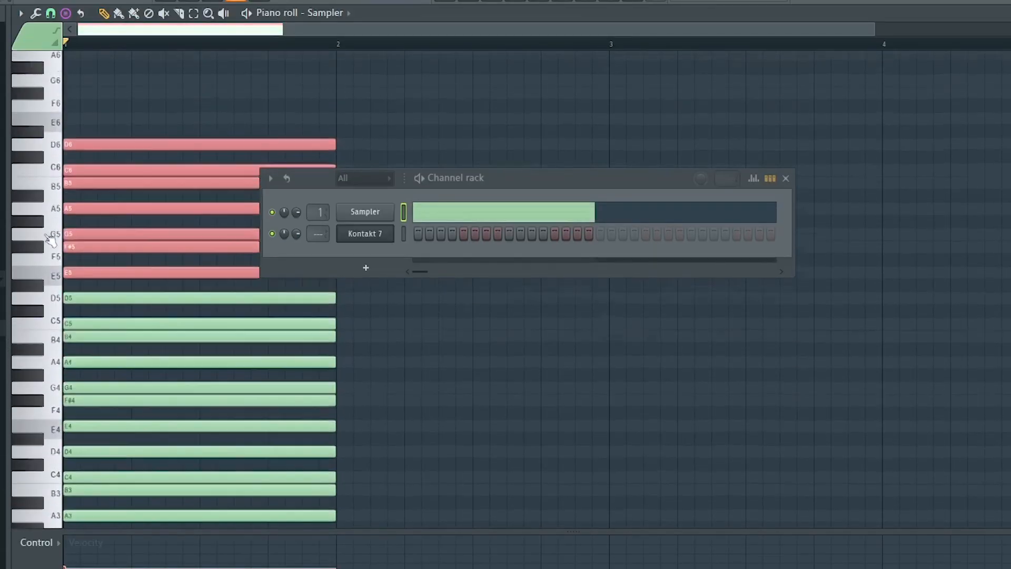
pyautogui.scroll(4, 33, 207)
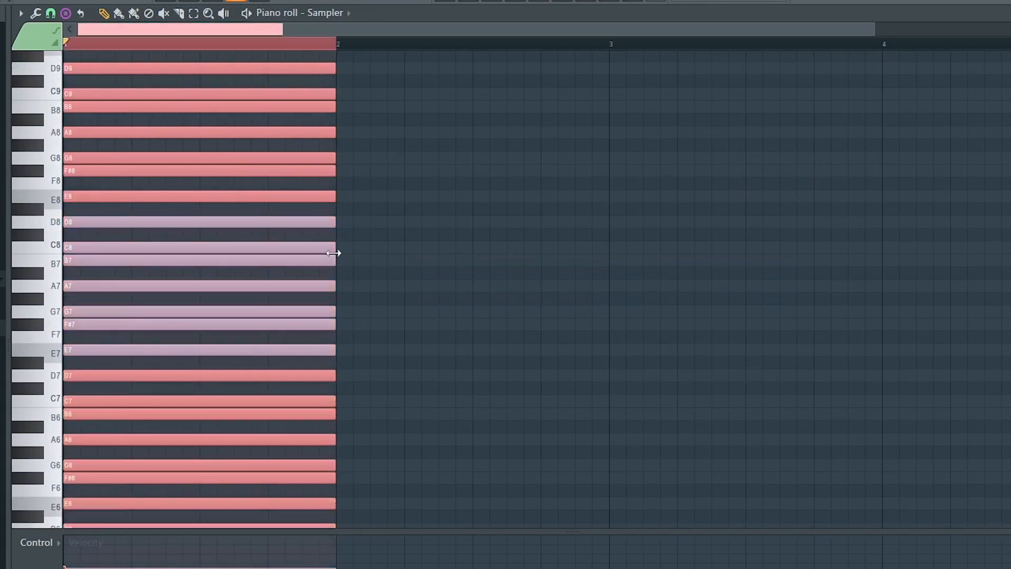
# Lengthen all the Sampler's scale notes to the end of bar 4
pyautogui.moveTo(335, 254); pyautogui.dragTo(847, 243)
pyautogui.scroll(-2, 688, 52)
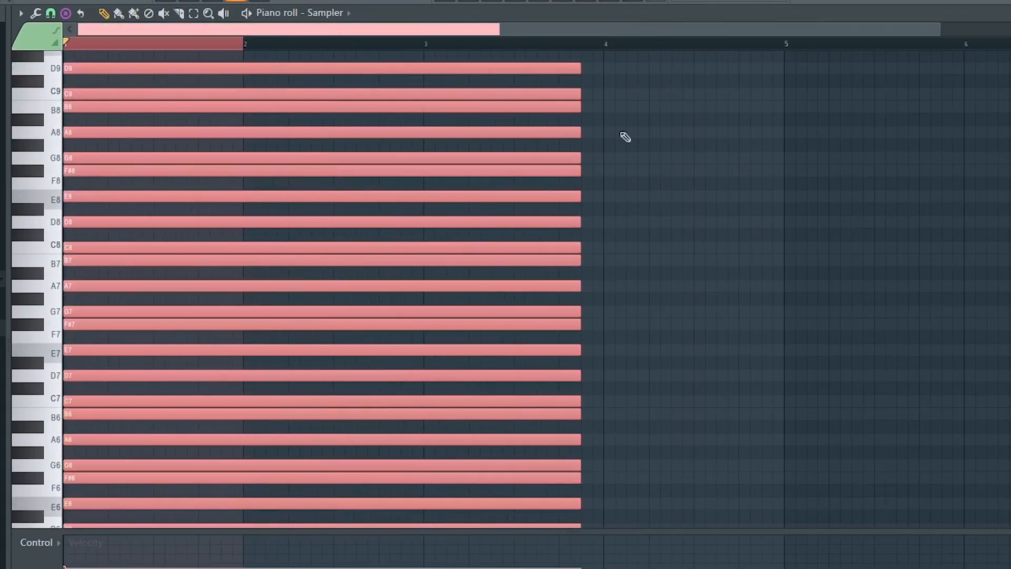
pyautogui.moveTo(580, 158); pyautogui.dragTo(784, 160)
# Return to the Kontakt 7 channel's piano roll, close the channel rack and check the Ghost channels view option
pyautogui.press('F6')
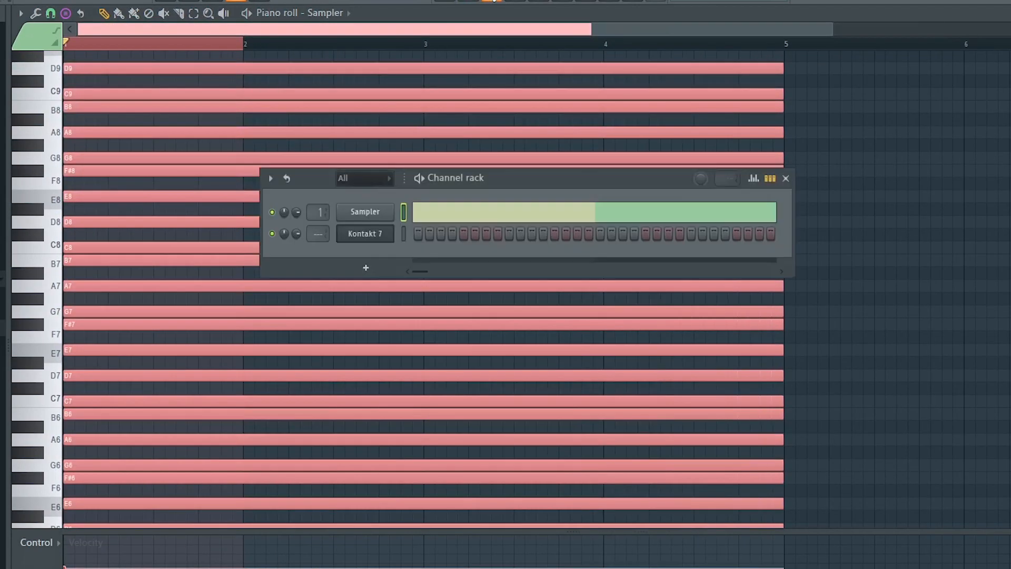
pyautogui.rightClick(363, 232)
pyautogui.click(432, 234)
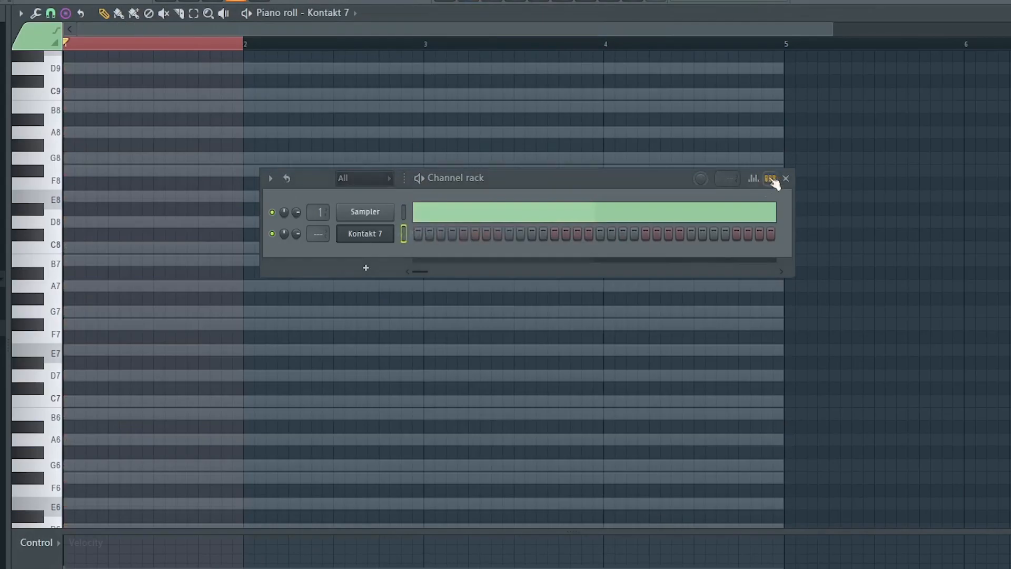
pyautogui.click(787, 179)
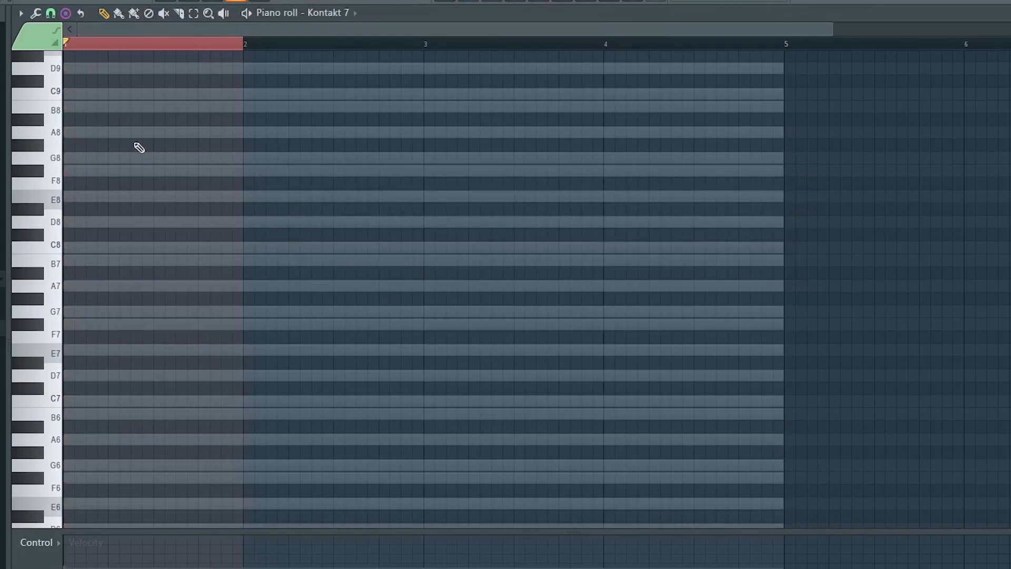
pyautogui.click(22, 14)
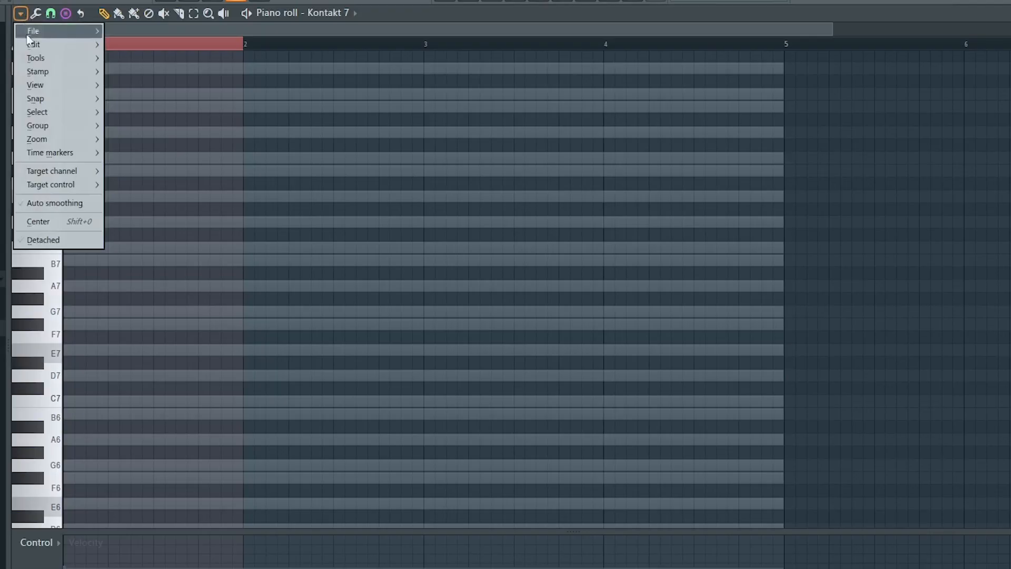
pyautogui.moveTo(37, 85)
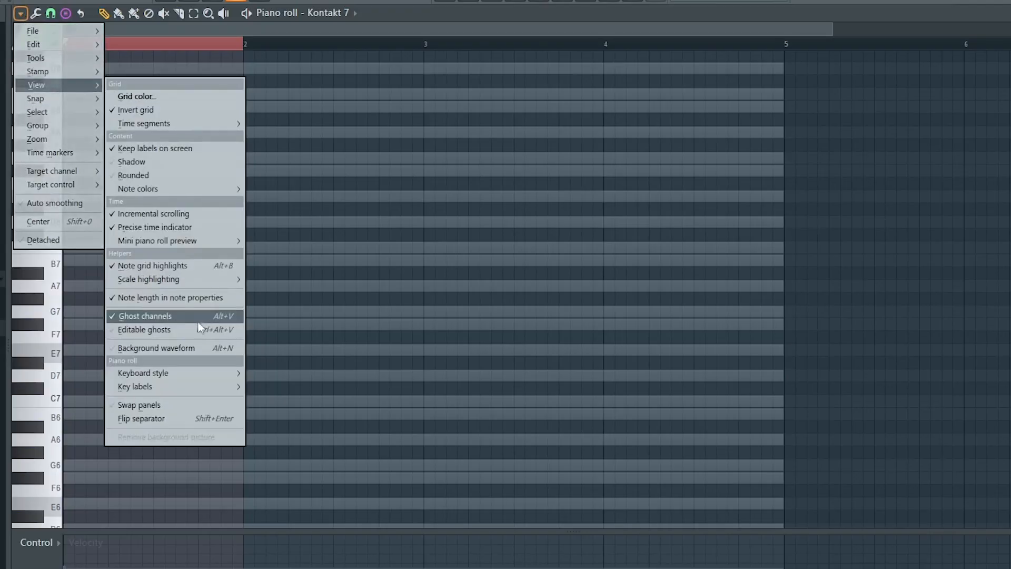
pyautogui.click(395, 311)
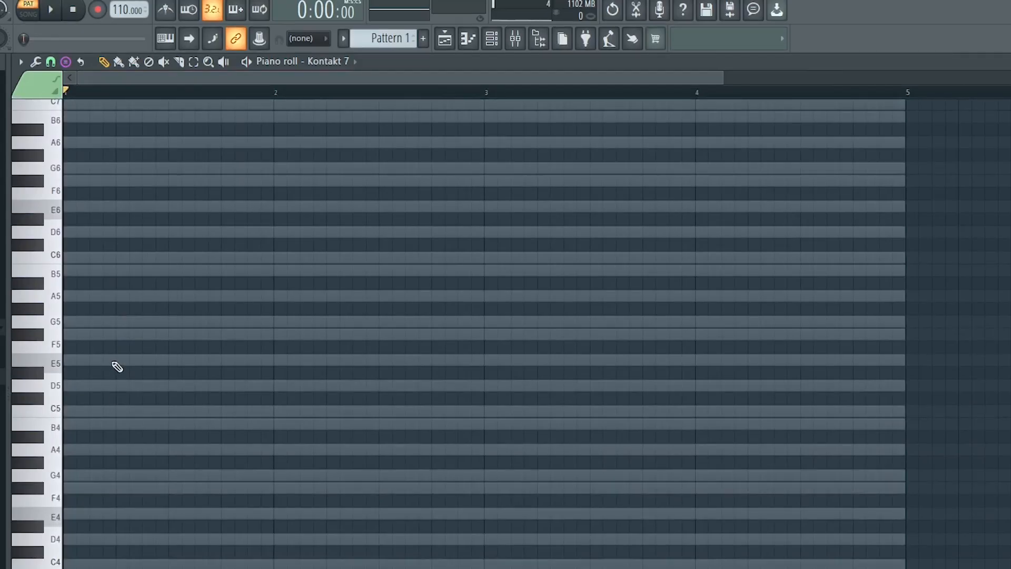
# Paste the E natural minor scale notes from E5 to D6 into the Kontakt 7 piano roll across bars 1 to 4
pyautogui.hotkey('ctrl', 'v')
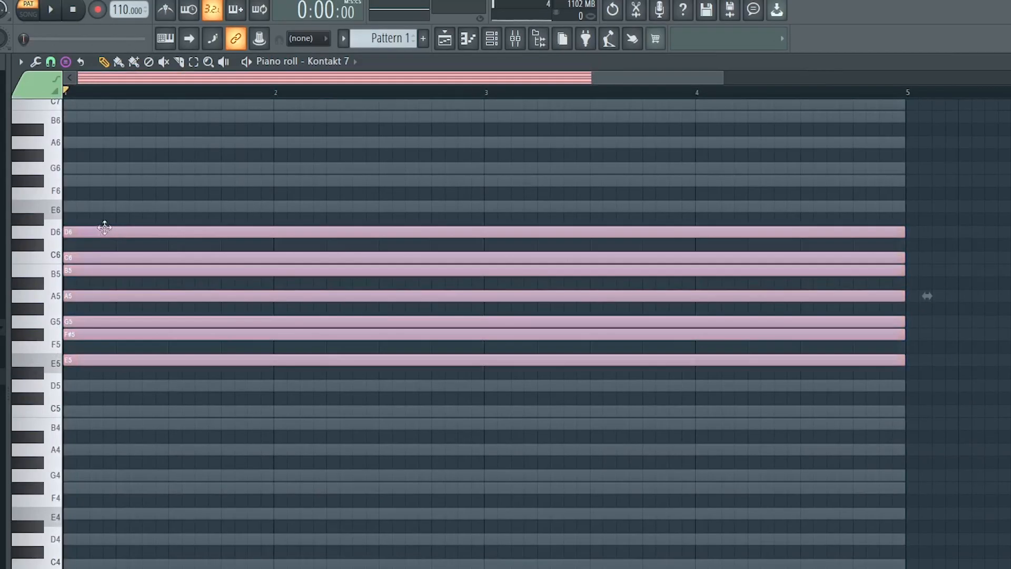
# Toggle the stamp tool's Only one option and delete the pasted E natural minor scale notes
pyautogui.click(65, 61)
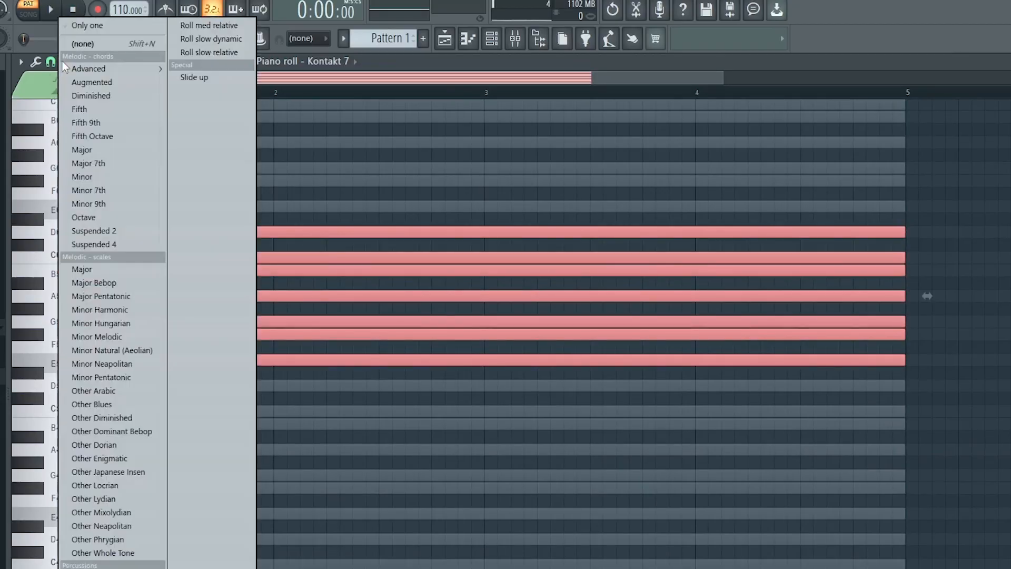
pyautogui.click(89, 27)
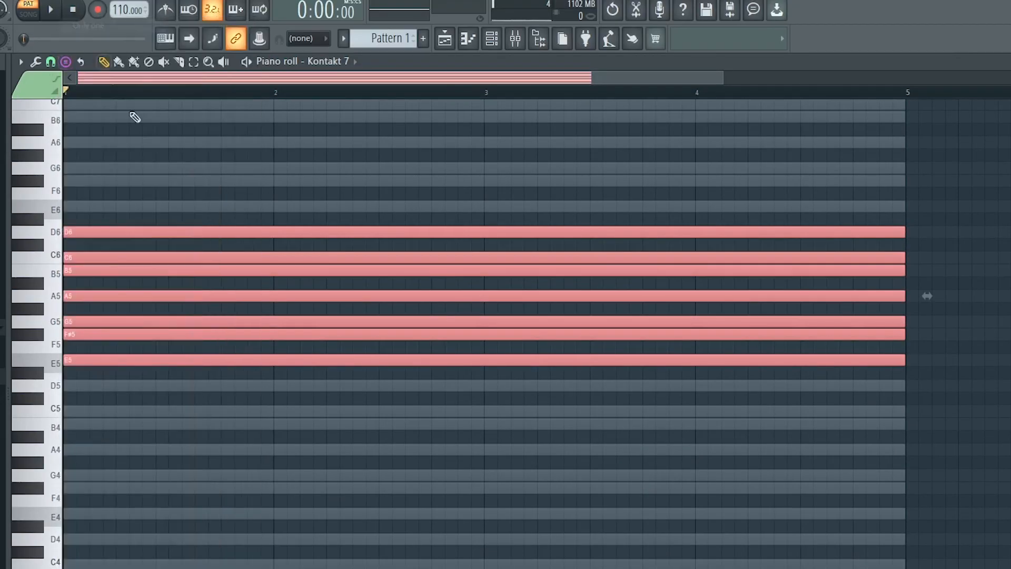
pyautogui.rightClick(158, 232)
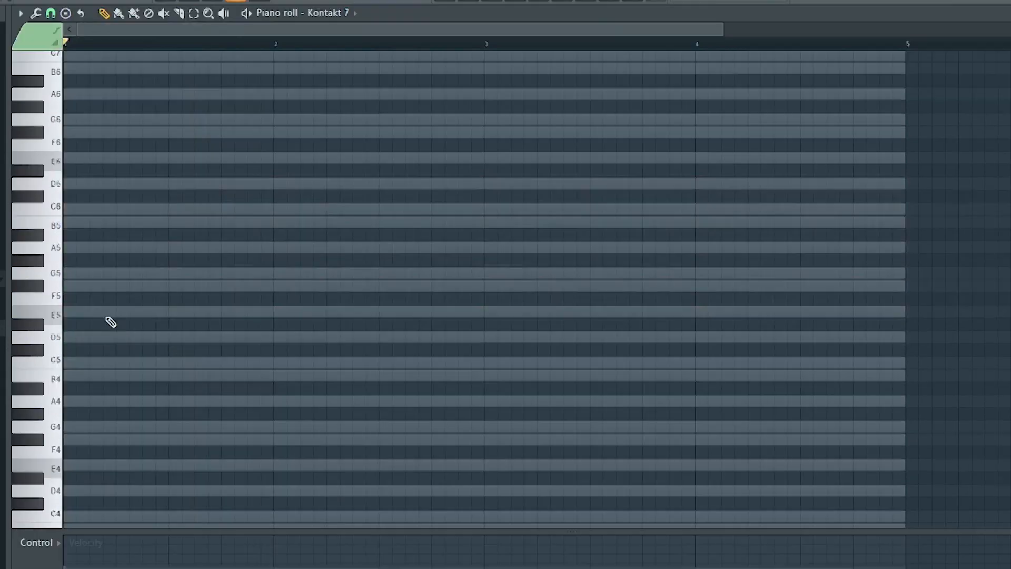
# Place one-bar root notes E5, C5, G5 and D5 across bars 1 to 4 and play them back
pyautogui.moveTo(101, 313); pyautogui.dragTo(4, 311)
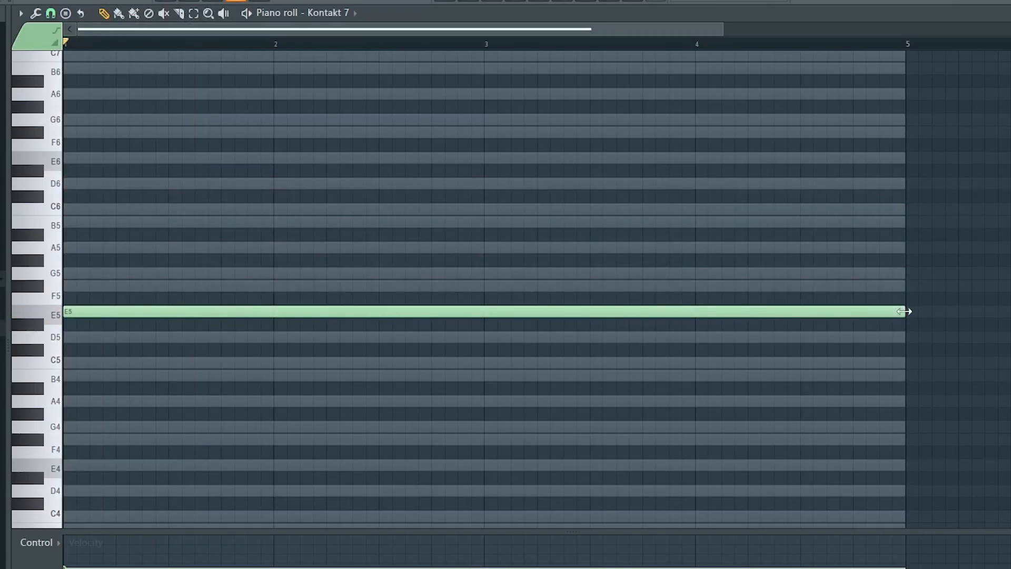
pyautogui.moveTo(904, 311); pyautogui.dragTo(274, 311)
pyautogui.press('space')
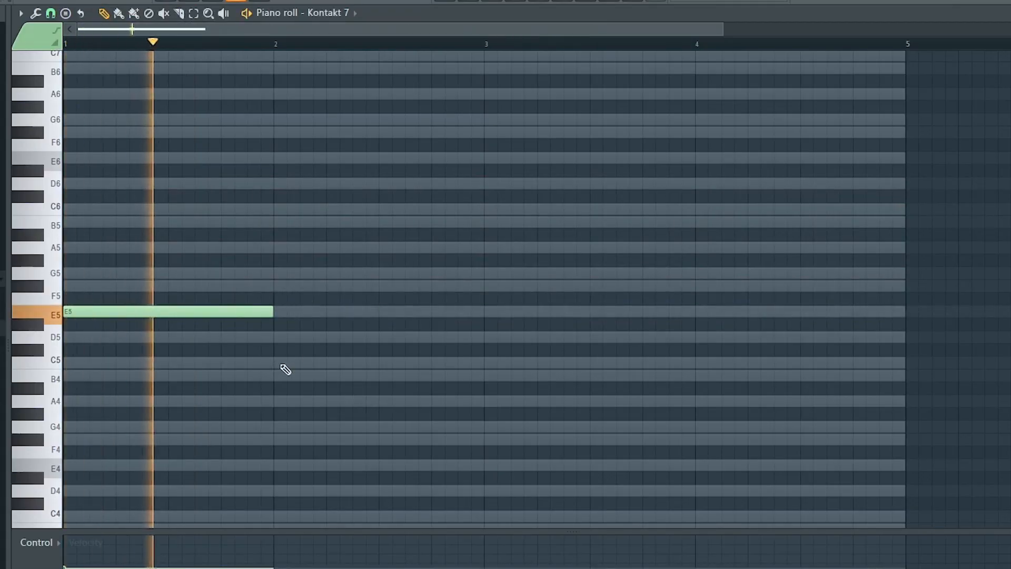
pyautogui.click(287, 362)
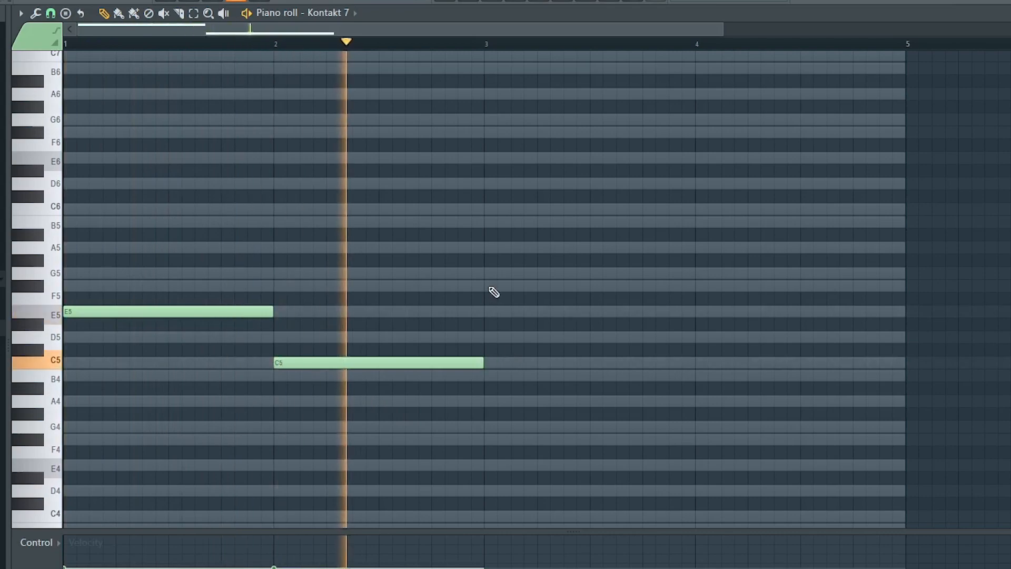
pyautogui.click(495, 274)
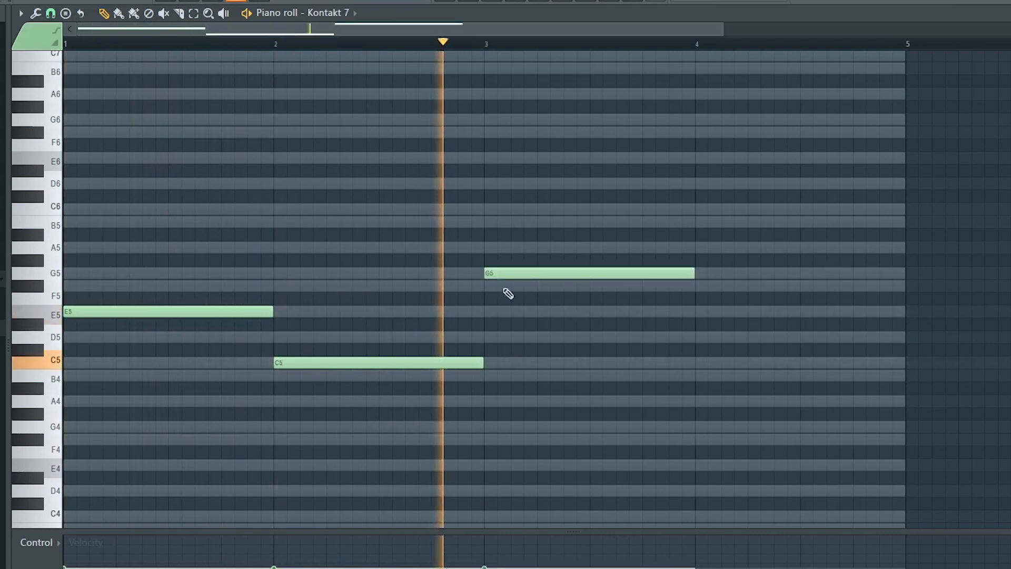
pyautogui.click(704, 338)
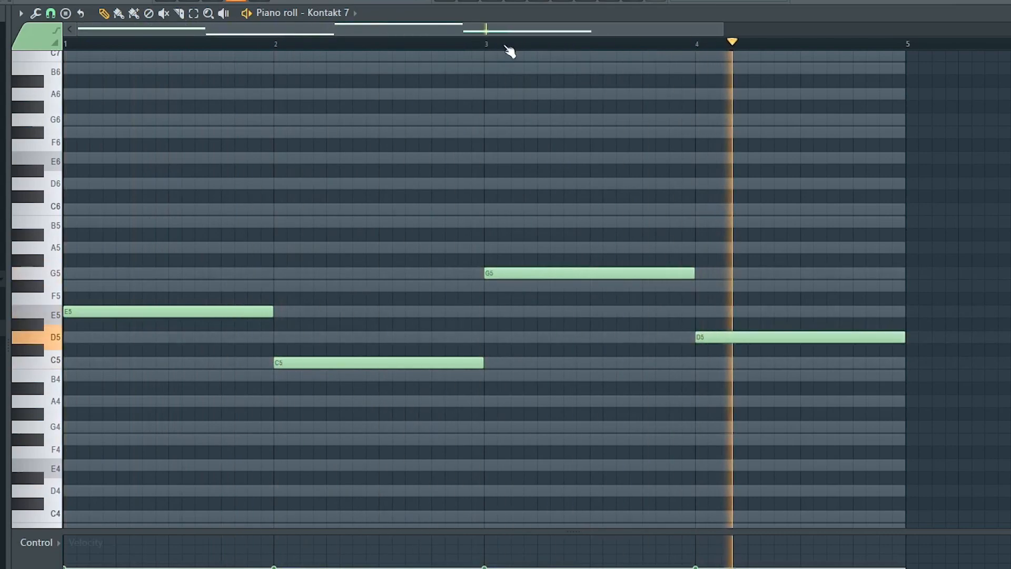
pyautogui.scroll(-3, 509, 51)
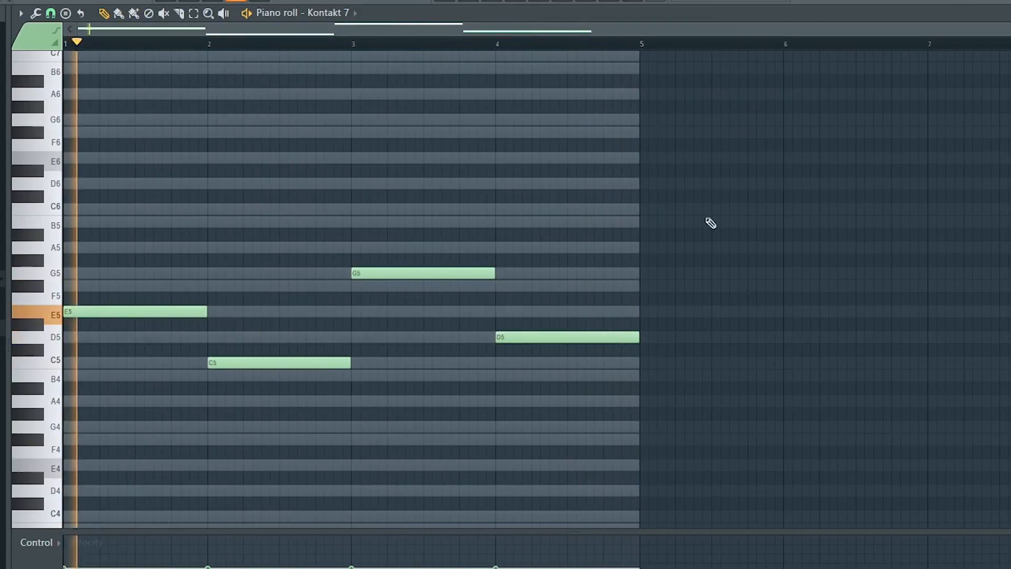
pyautogui.press('space')
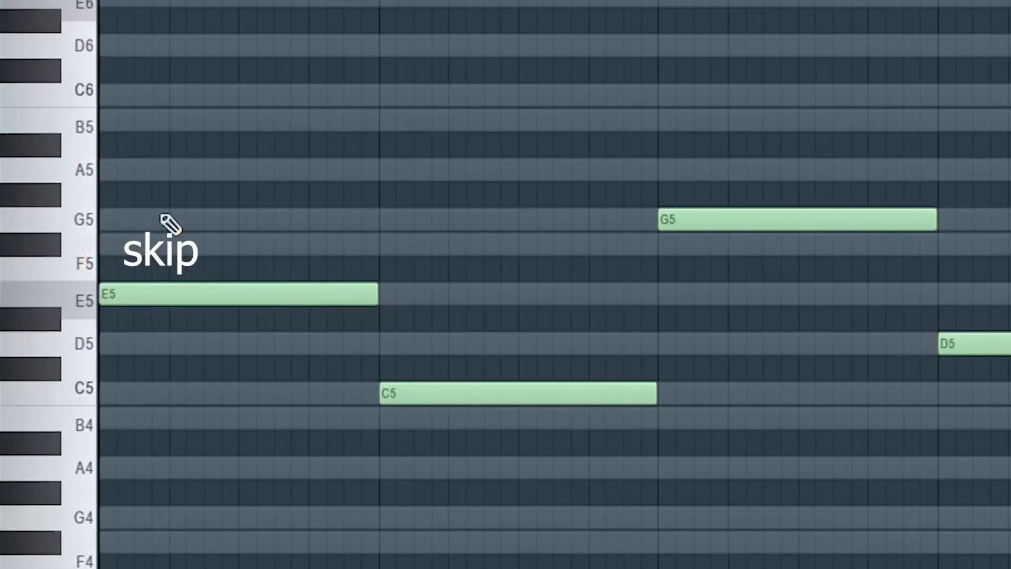
# Build triads on the roots: G5 and B5 in bar 1, E5 and G5 in bar 2, B5 and D6 in bar 3, F#5 and A5 in bar 4
pyautogui.click(97, 272)
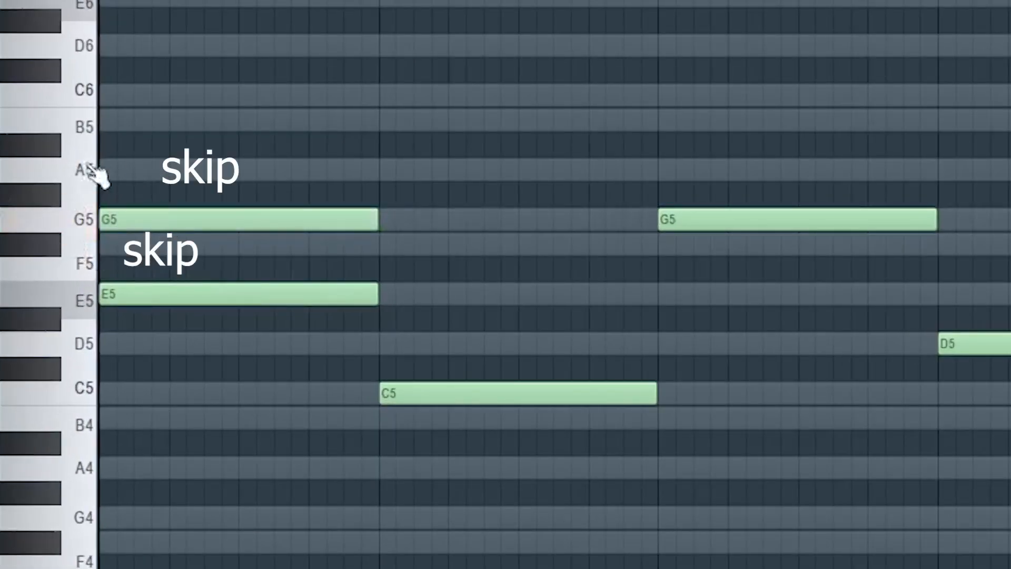
pyautogui.moveTo(167, 126); pyautogui.dragTo(110, 124)
pyautogui.click(395, 295)
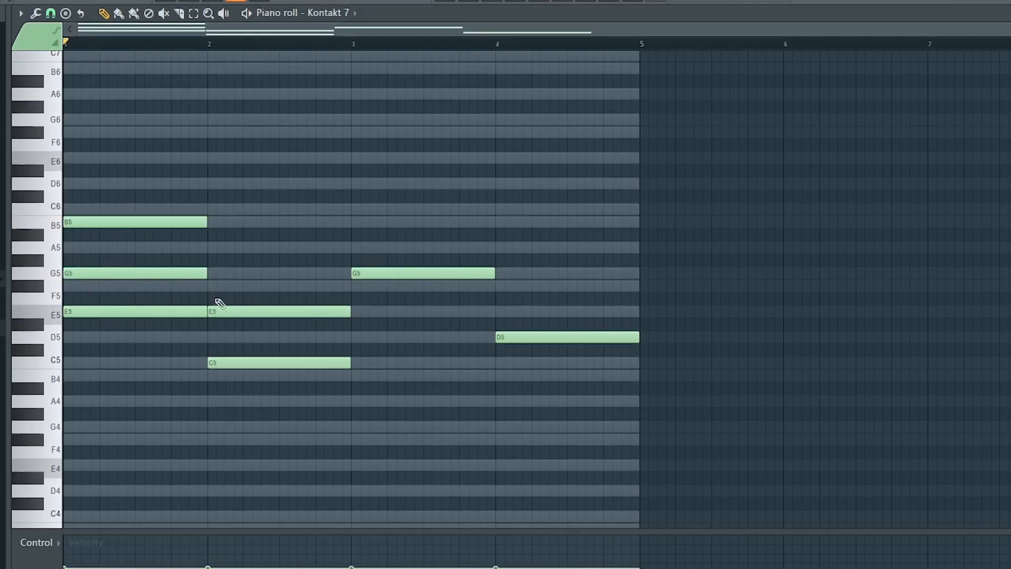
pyautogui.click(214, 272)
pyautogui.click(354, 221)
pyautogui.click(355, 183)
pyautogui.click(505, 286)
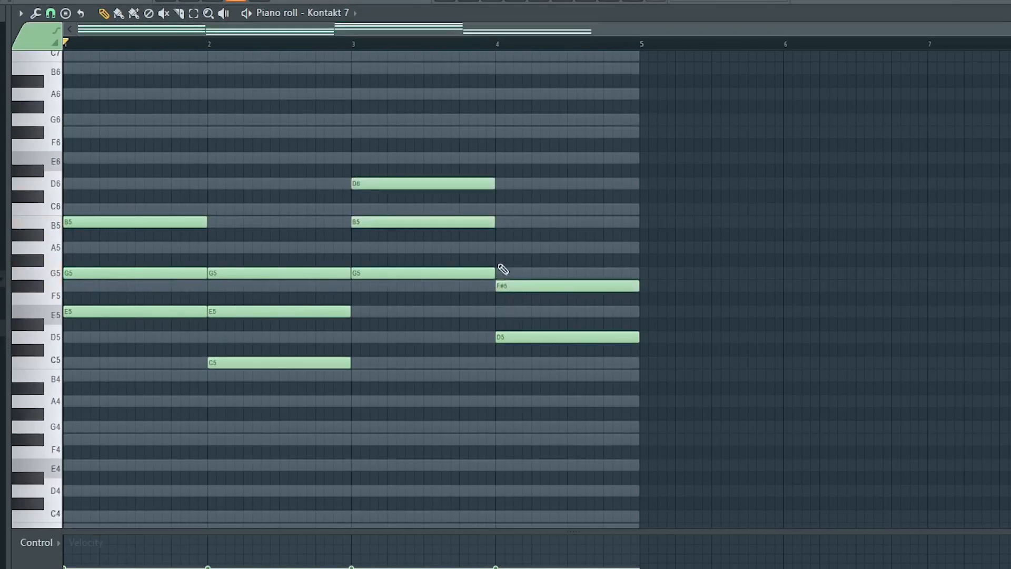
pyautogui.click(499, 248)
# Duplicate the four root notes one octave down as bass notes E4, C4, G4 and D4, and preview the chords
pyautogui.scroll(-1, 659, 194)
pyautogui.keyDown('ctrl'); pyautogui.keyDown('shift'); pyautogui.click(121, 273); pyautogui.keyUp('shift'); pyautogui.keyUp('ctrl')
pyautogui.keyDown('ctrl'); pyautogui.keyDown('shift'); pyautogui.click(250, 323); pyautogui.keyUp('shift'); pyautogui.keyUp('ctrl')
pyautogui.keyDown('ctrl'); pyautogui.keyDown('shift'); pyautogui.click(387, 235); pyautogui.keyUp('shift'); pyautogui.keyUp('ctrl')
pyautogui.moveTo(512, 300); pyautogui.dragTo(529, 300)
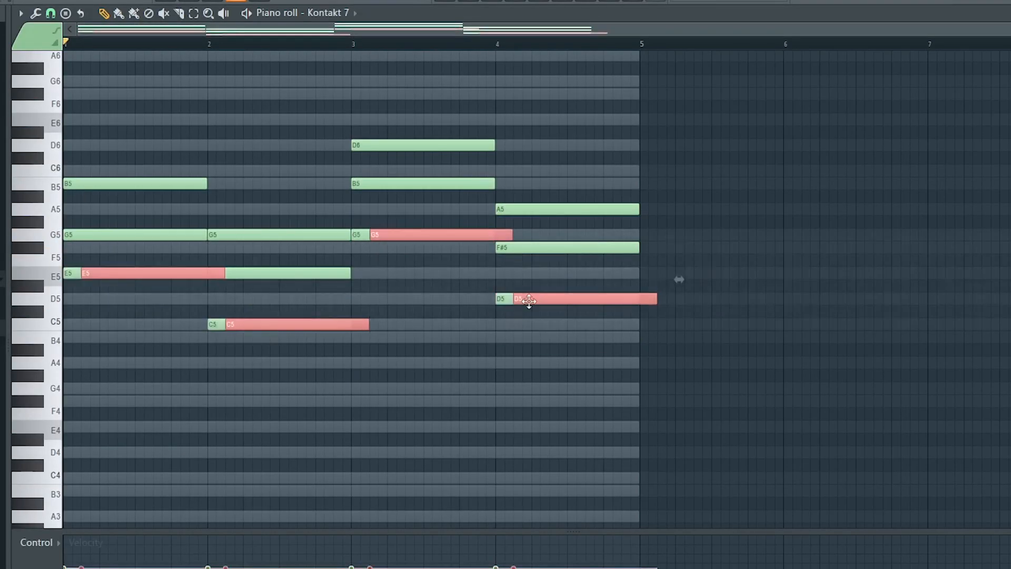
pyautogui.hotkey('ctrl', 'Down')
pyautogui.press('space')
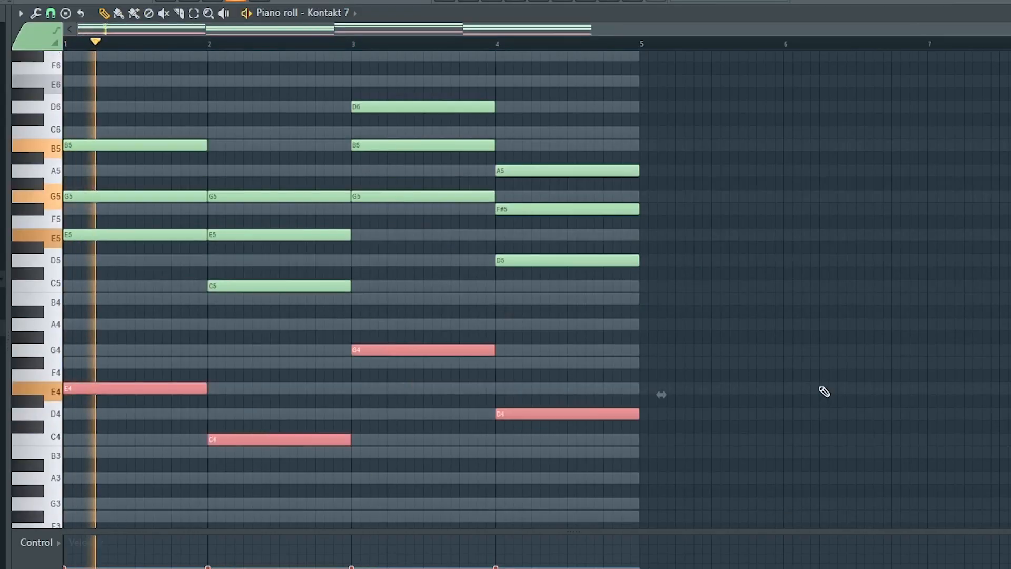
pyautogui.press('space')
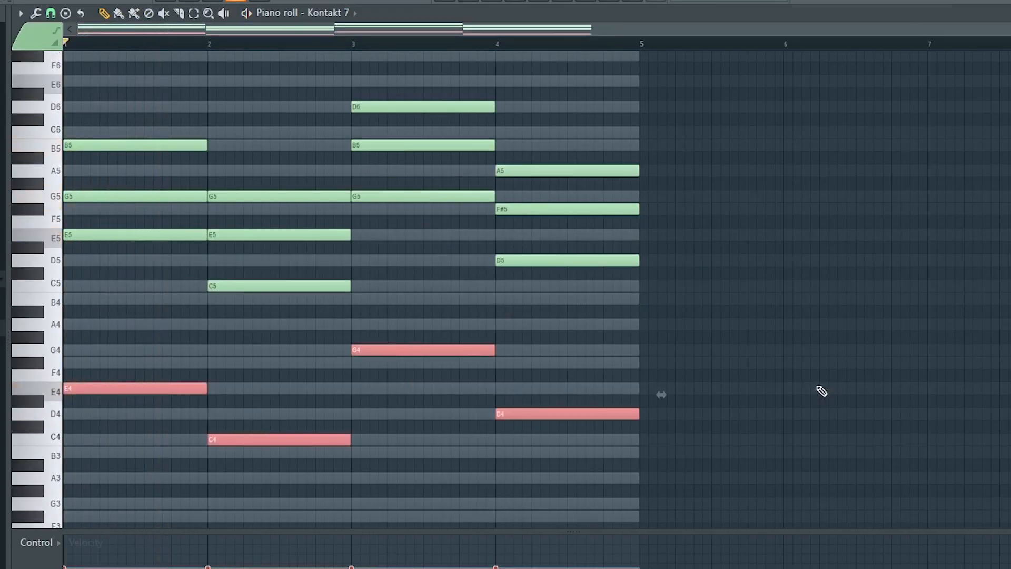
# Transpose all the chord and bass notes down one octave and play the progression
pyautogui.keyDown('ctrl'); pyautogui.click(820, 387); pyautogui.keyUp('ctrl')
pyautogui.hotkey('ctrl', 'Down')
pyautogui.scroll(-3, 818, 368)
pyautogui.press('space')
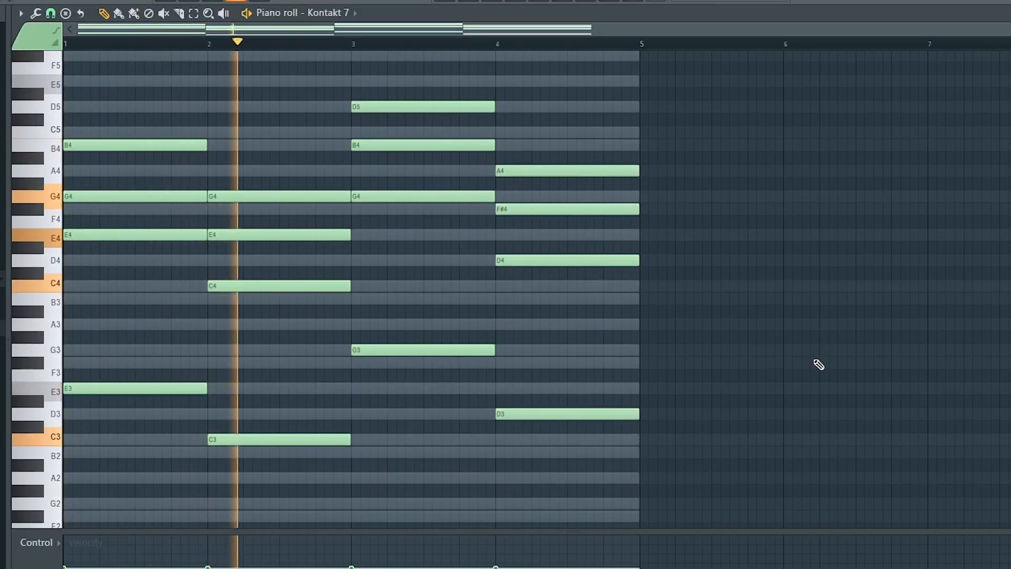
pyautogui.press('space')
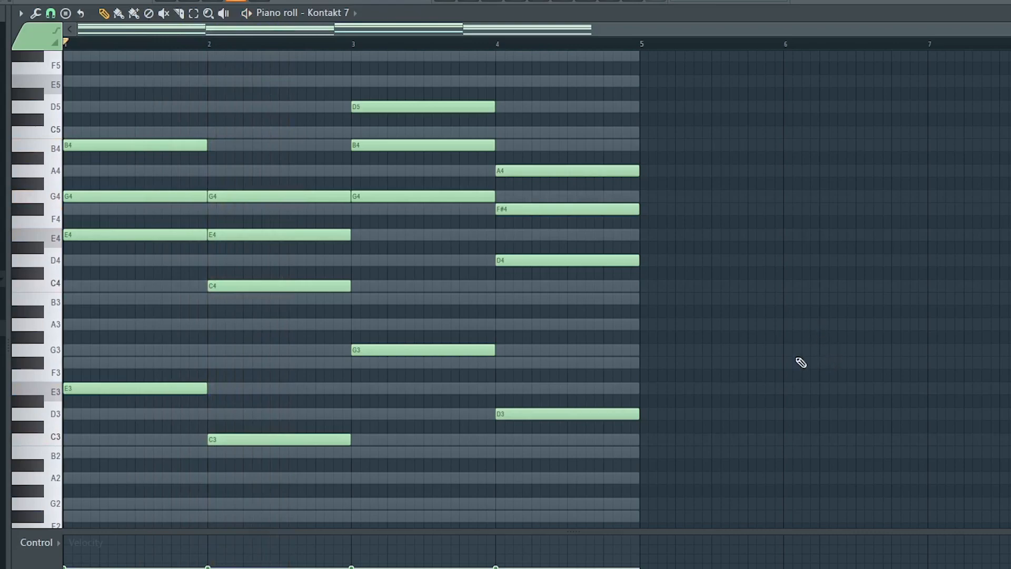
# Raise the middle note of each chord one octave to G5, E5, B5 and F#5, and audition the first chord
pyautogui.scroll(1, 799, 384)
pyautogui.scroll(-1, 1007, 173)
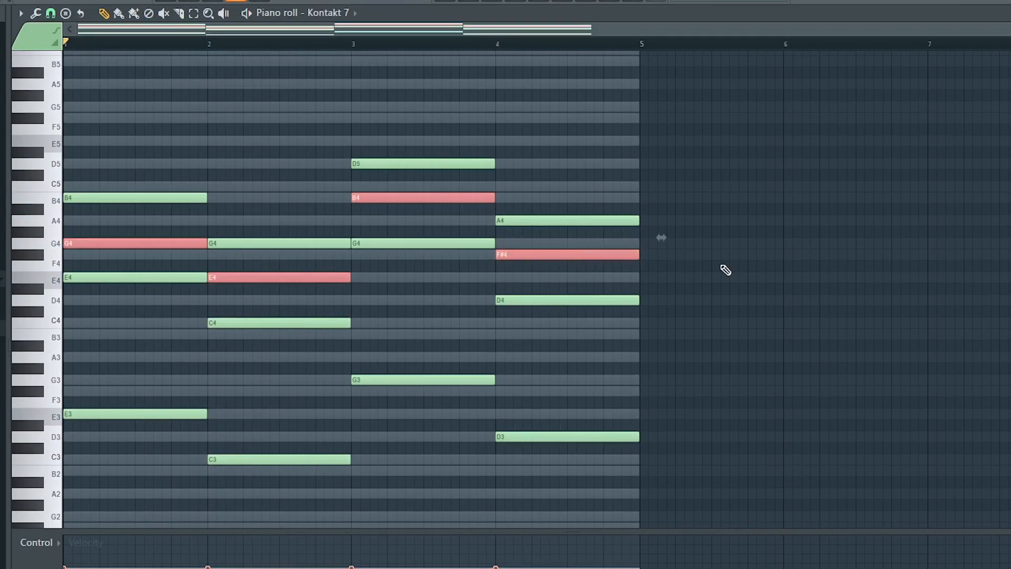
pyautogui.hotkey('ctrl', 'Up')
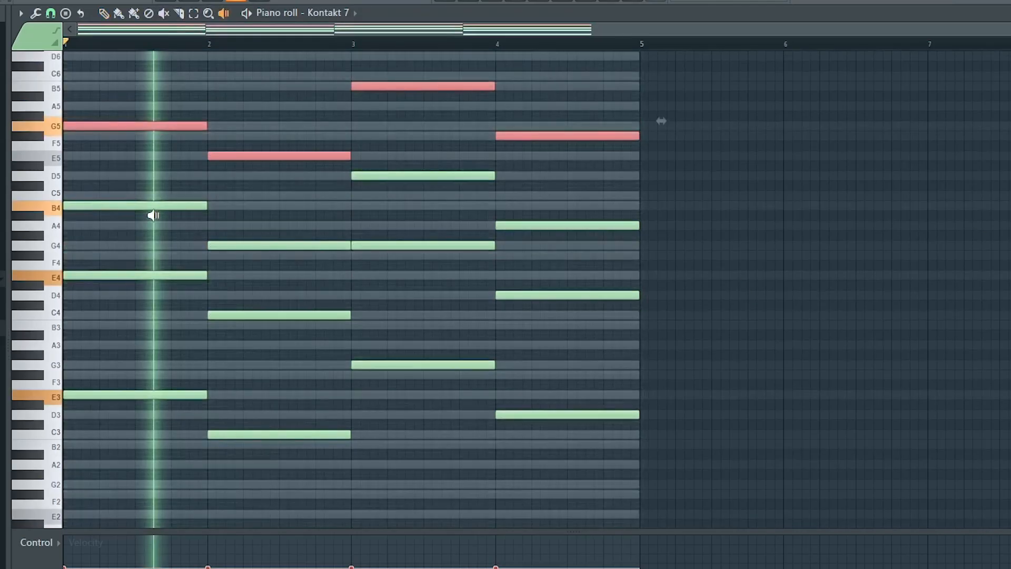
pyautogui.moveTo(153, 216); pyautogui.dragTo(153, 216)
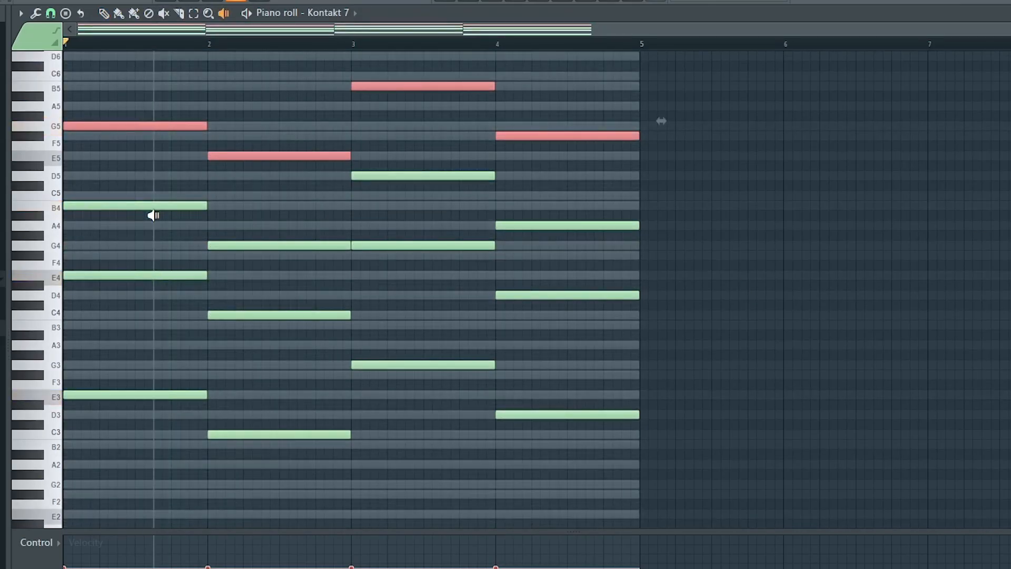
# Add high chord notes B5 in bar 1, G5 in bar 2 and A5 in bar 4, and play the pattern
pyautogui.press('b')
pyautogui.click(104, 207)
pyautogui.click(81, 88)
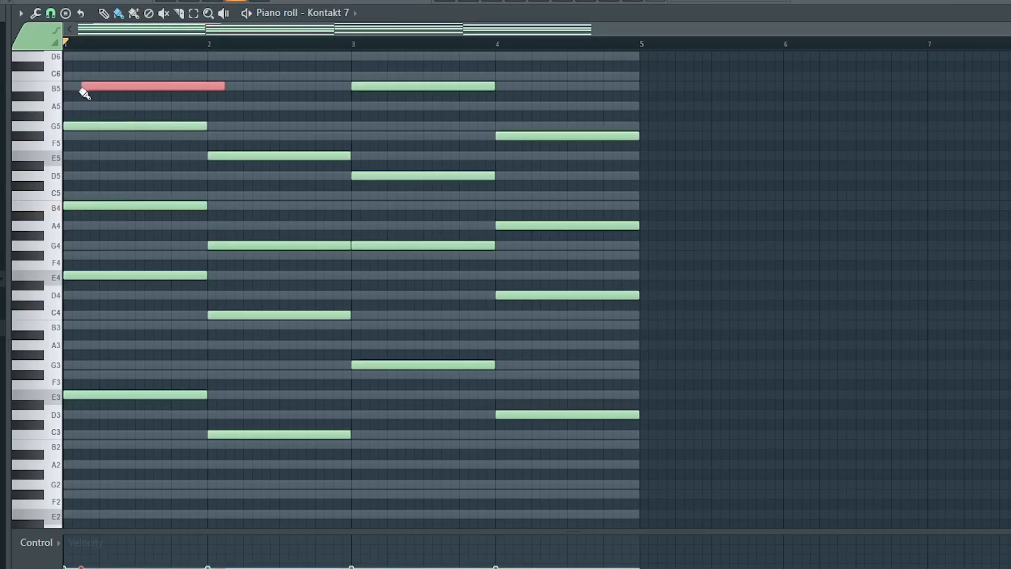
pyautogui.moveTo(115, 85); pyautogui.dragTo(97, 85)
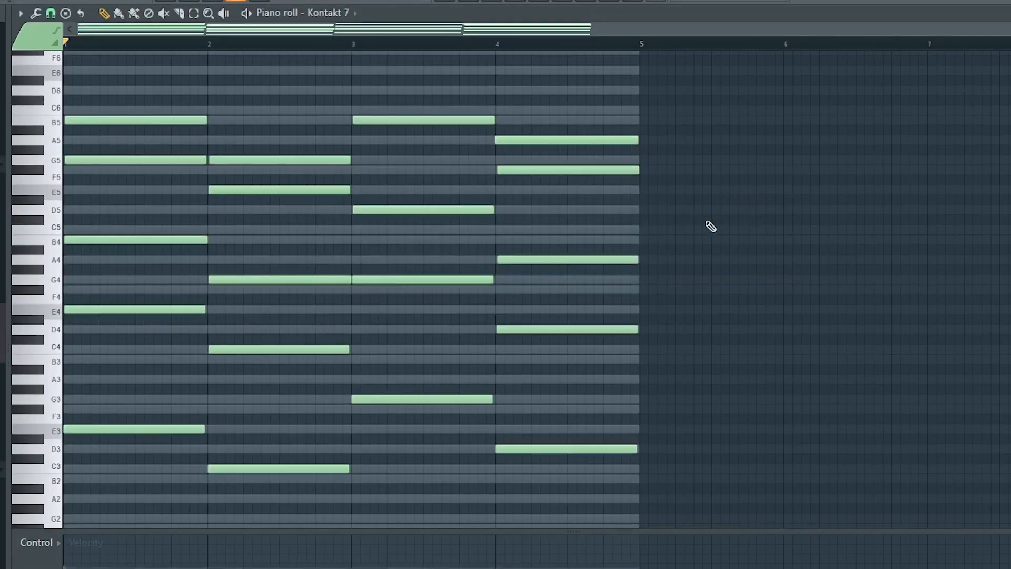
pyautogui.press('space')
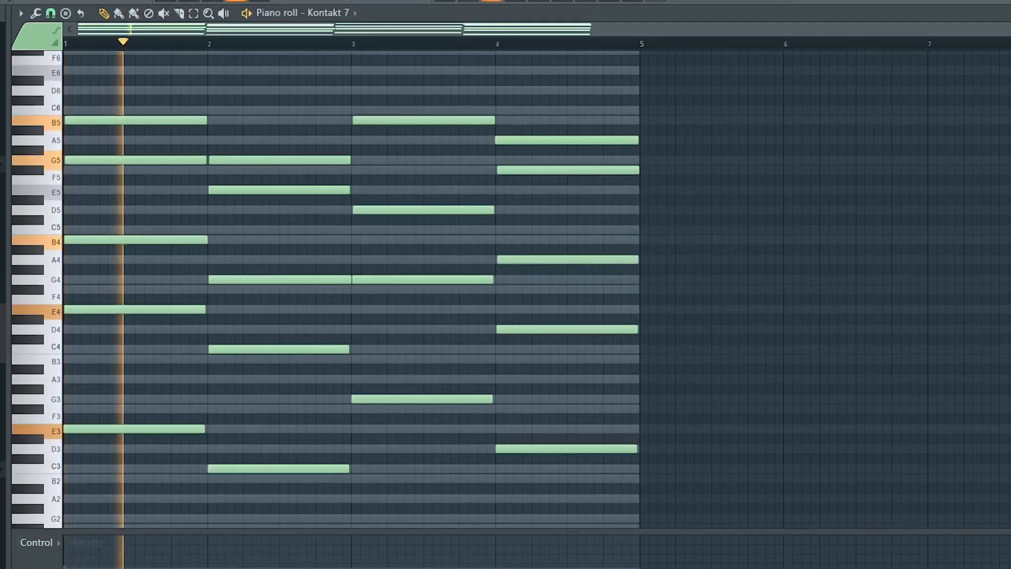
# Open the Kontakt 7 instrument window from the channel rack and close the rack
pyautogui.press('F6')
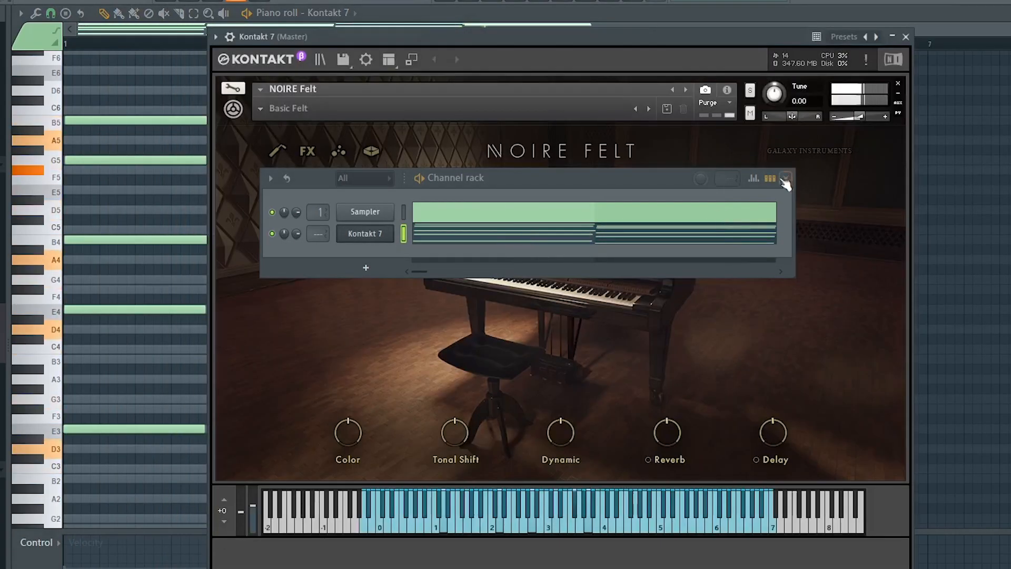
pyautogui.click(776, 180)
pyautogui.click(785, 178)
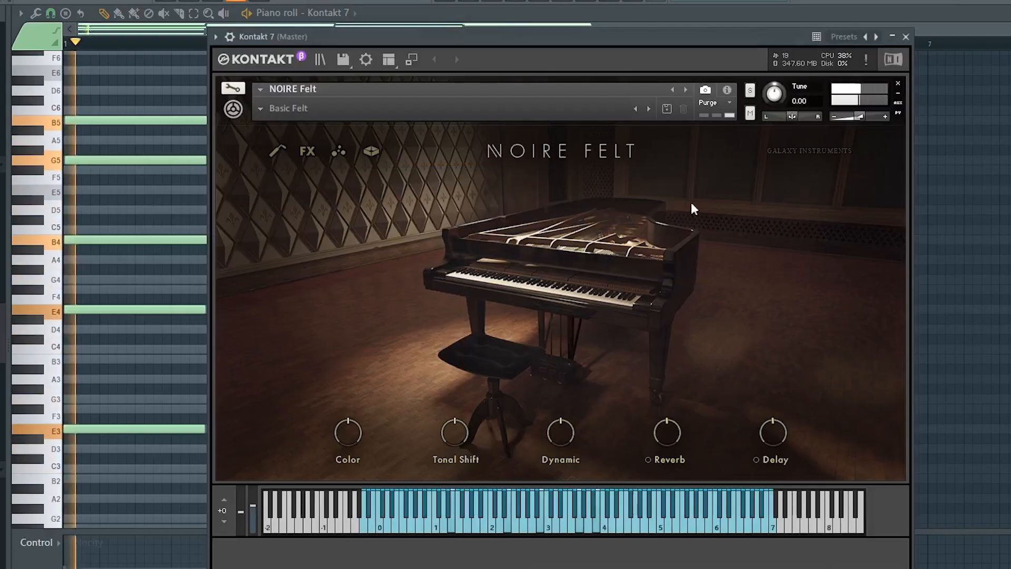
# Load the Resonant Vintage preset from NOIRE Felt's Vintage category
pyautogui.click(261, 108)
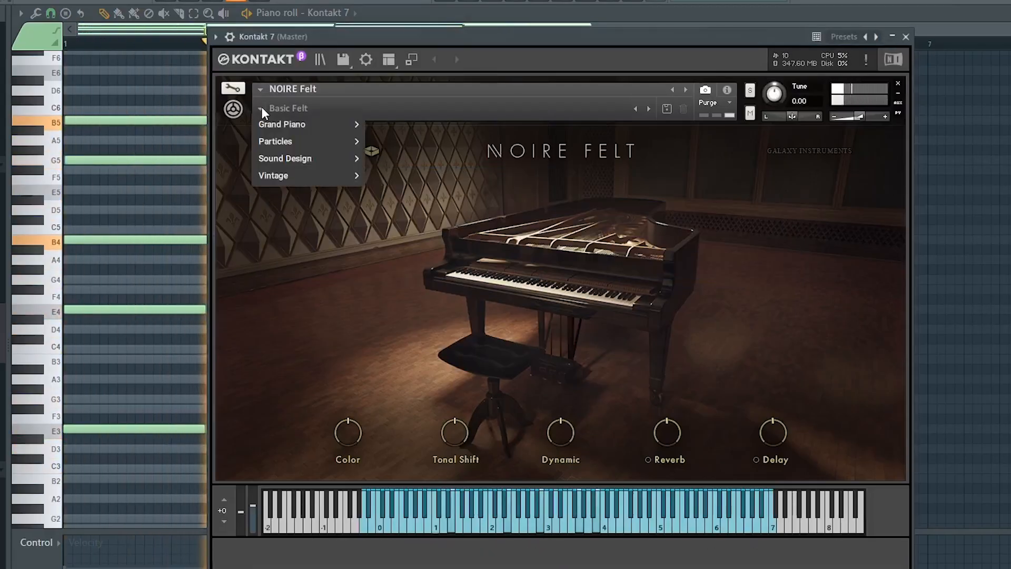
pyautogui.moveTo(267, 175)
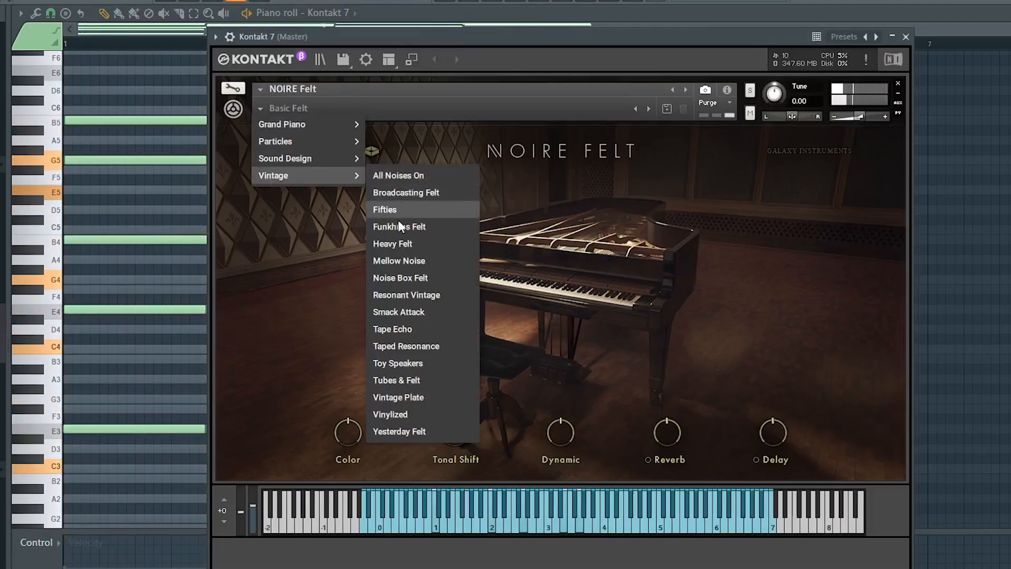
pyautogui.click(405, 295)
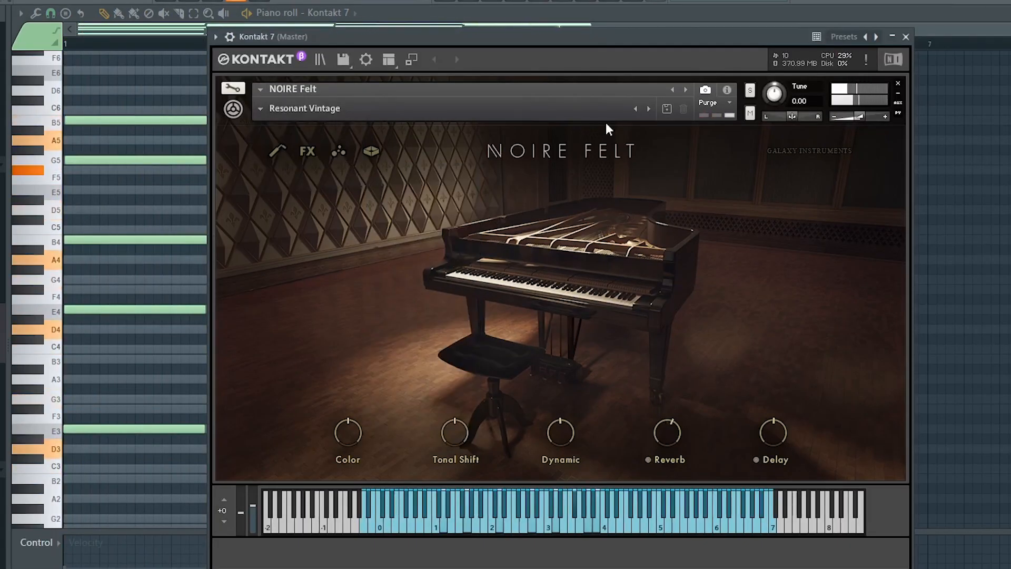
# Load NOIRE Felt's Vinylized preset from the Vintage category and close the Kontakt window
pyautogui.click(263, 109)
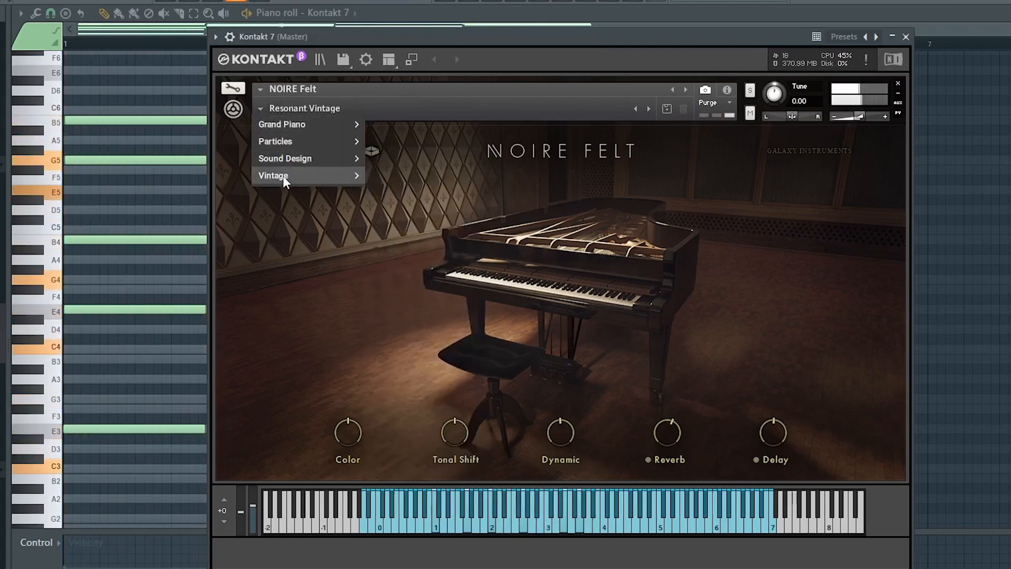
pyautogui.moveTo(319, 181)
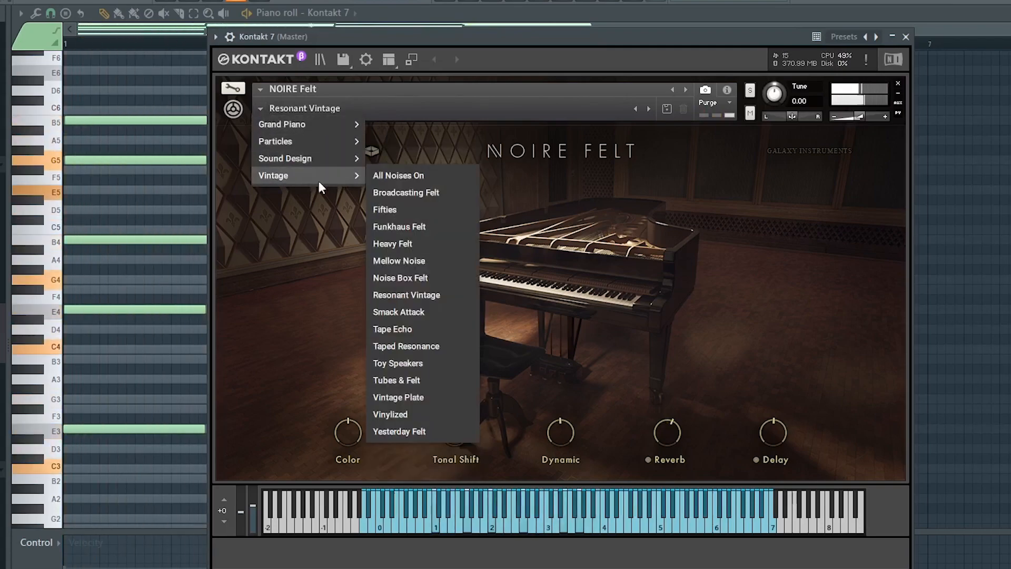
pyautogui.click(403, 415)
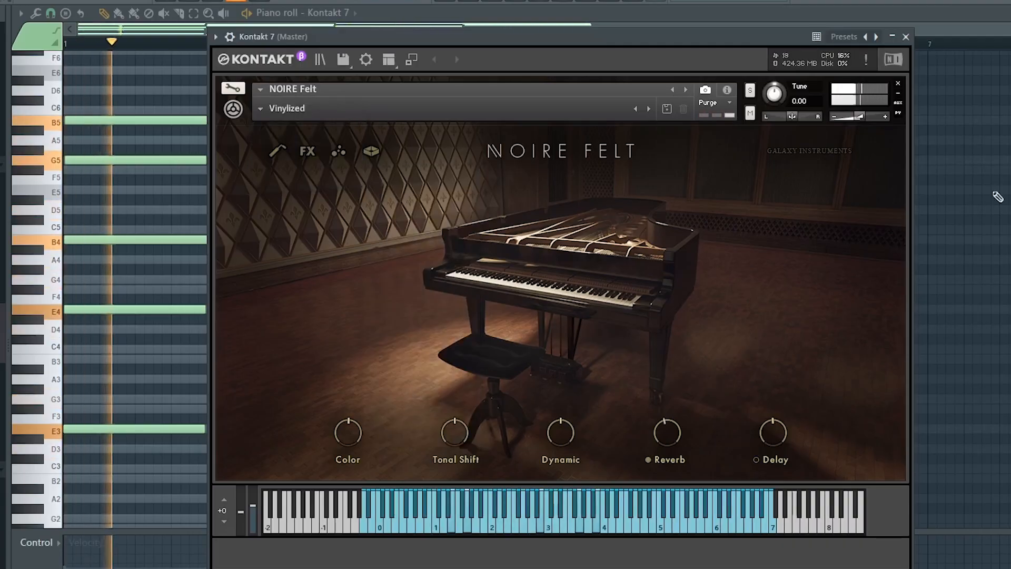
pyautogui.click(907, 36)
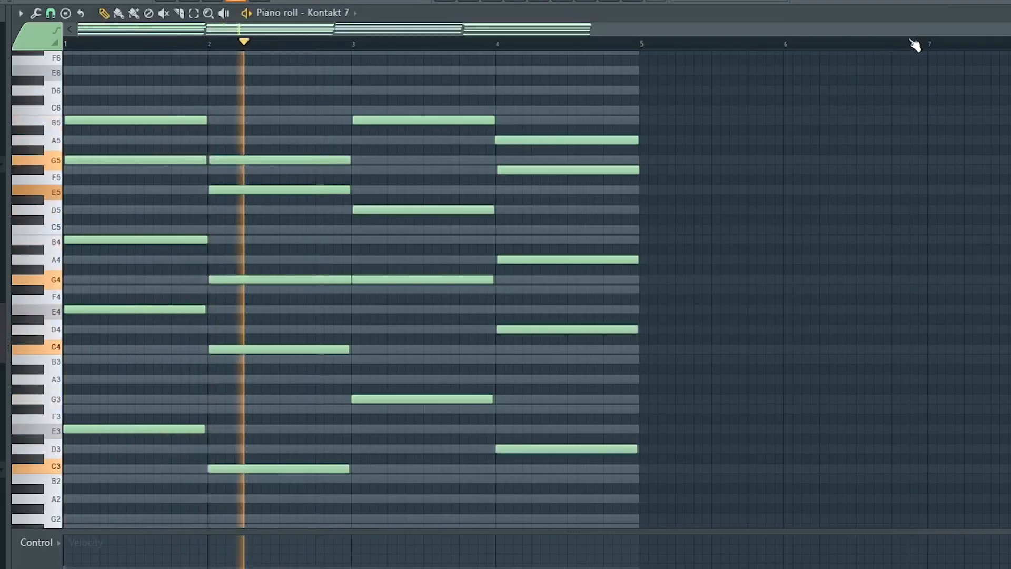
# Browse Omnisphere's Guitars category from the channel rack's new instrument and load the Jazz Guitar Fingers a patch
pyautogui.press('F5')
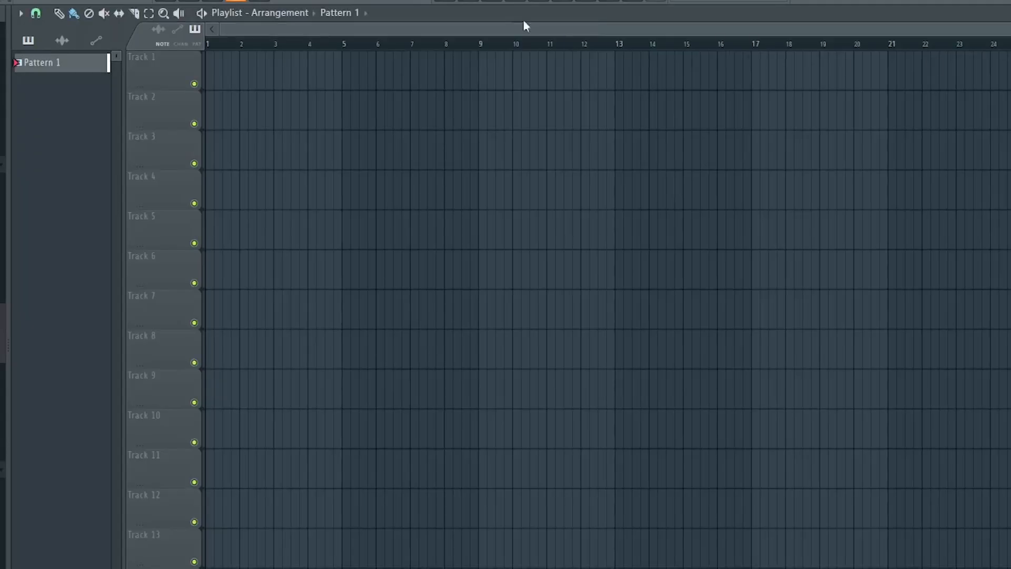
pyautogui.press('F6')
pyautogui.scroll(-5, 108, 476)
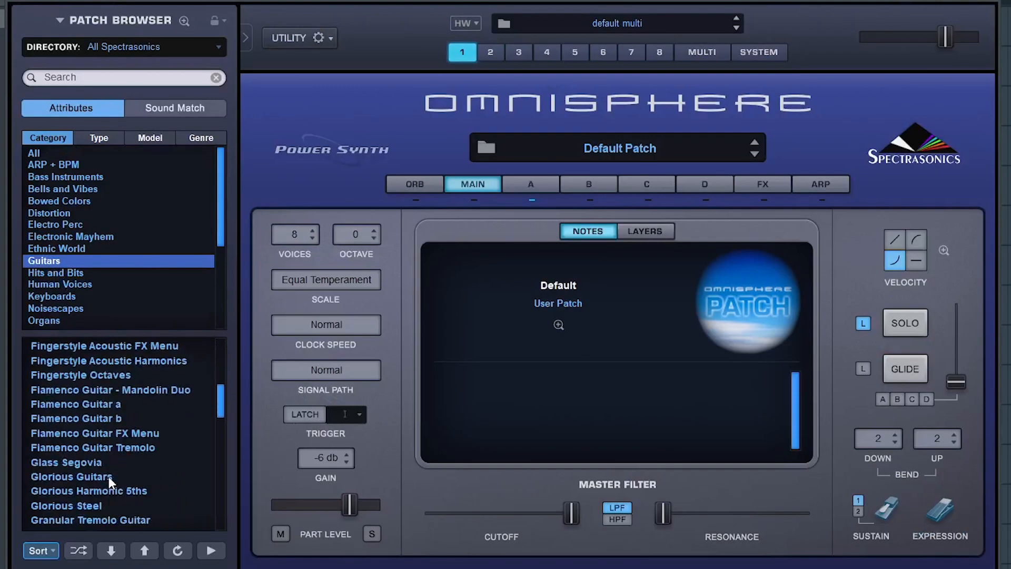
pyautogui.scroll(-4, 108, 476)
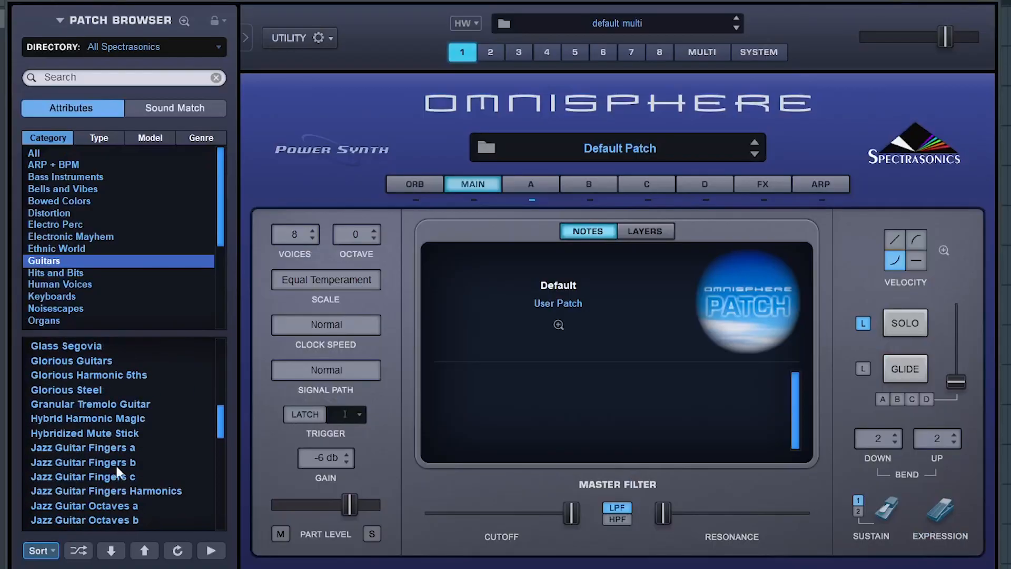
pyautogui.click(127, 448)
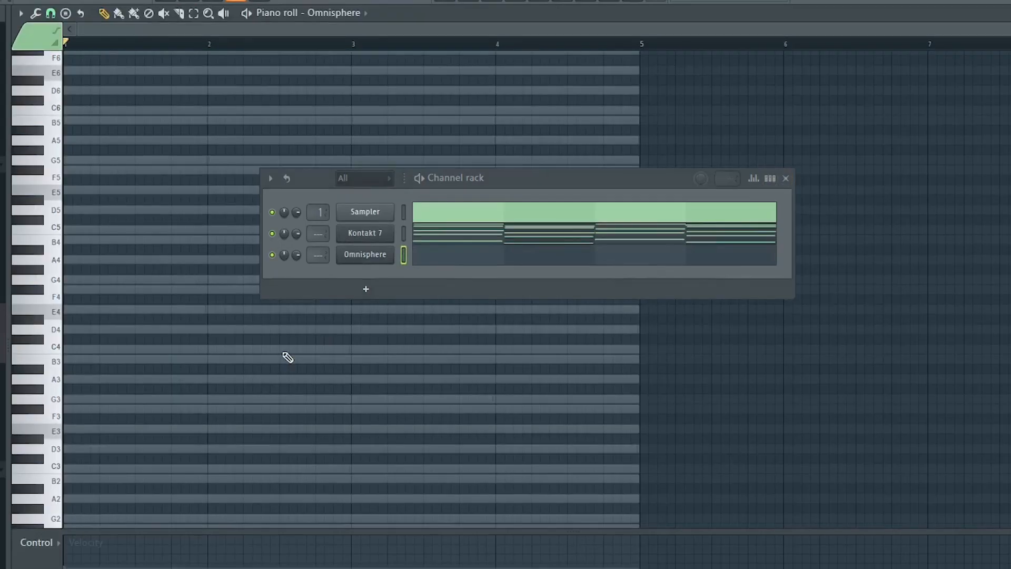
# Open the Sampler channel's piano roll, close the channel rack and cut all its scale guide notes
pyautogui.rightClick(377, 218)
pyautogui.click(416, 214)
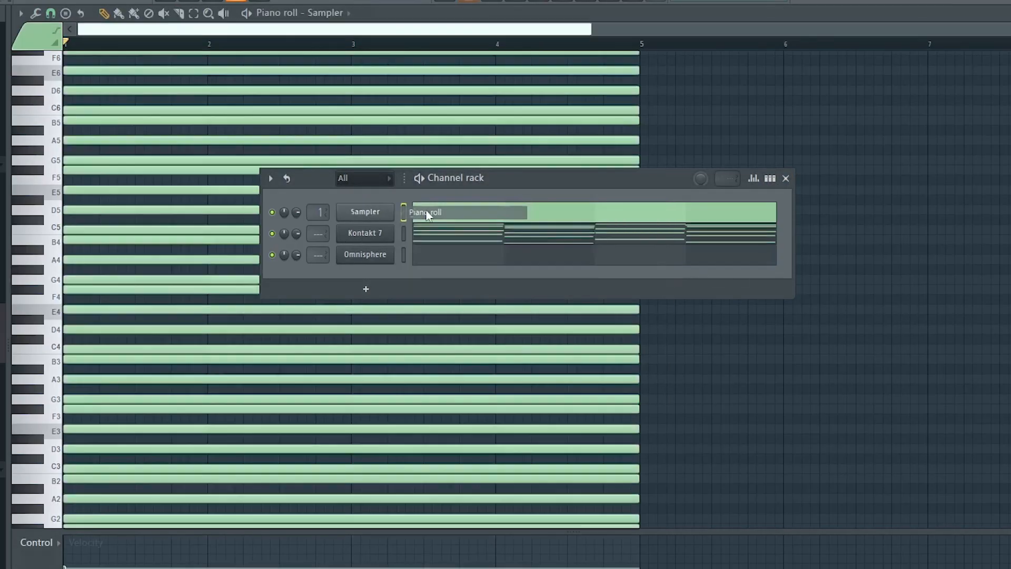
pyautogui.click(786, 179)
pyautogui.hotkey('ctrl', 'x')
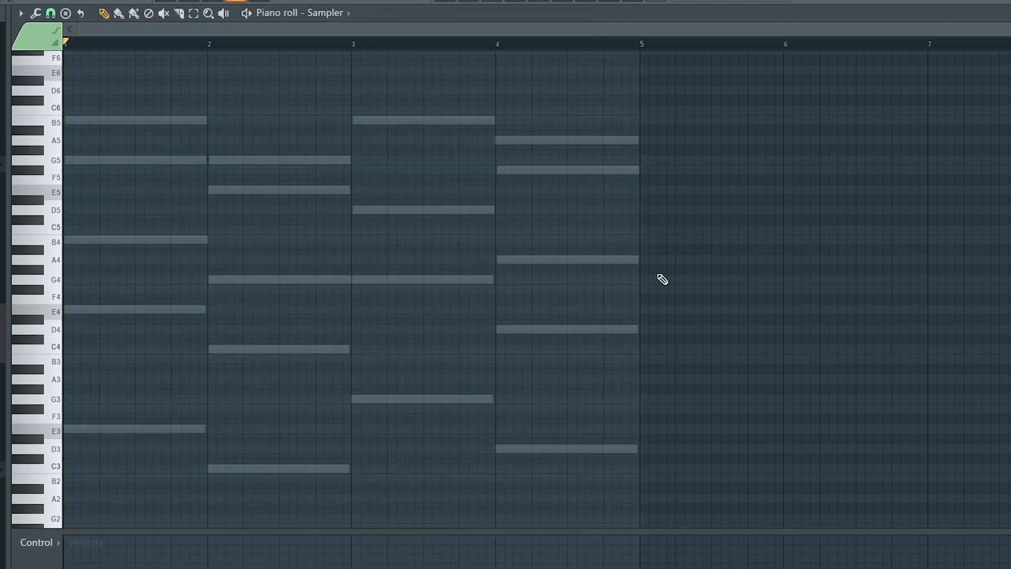
# Open the Omnisphere channel's piano roll from the channel rack and close the rack
pyautogui.click(504, 2)
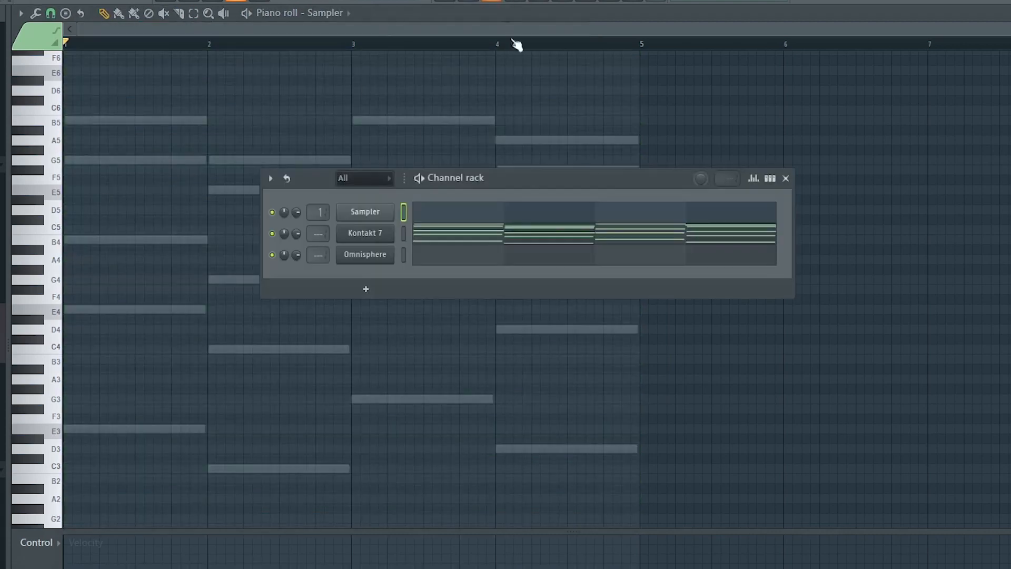
pyautogui.rightClick(377, 255)
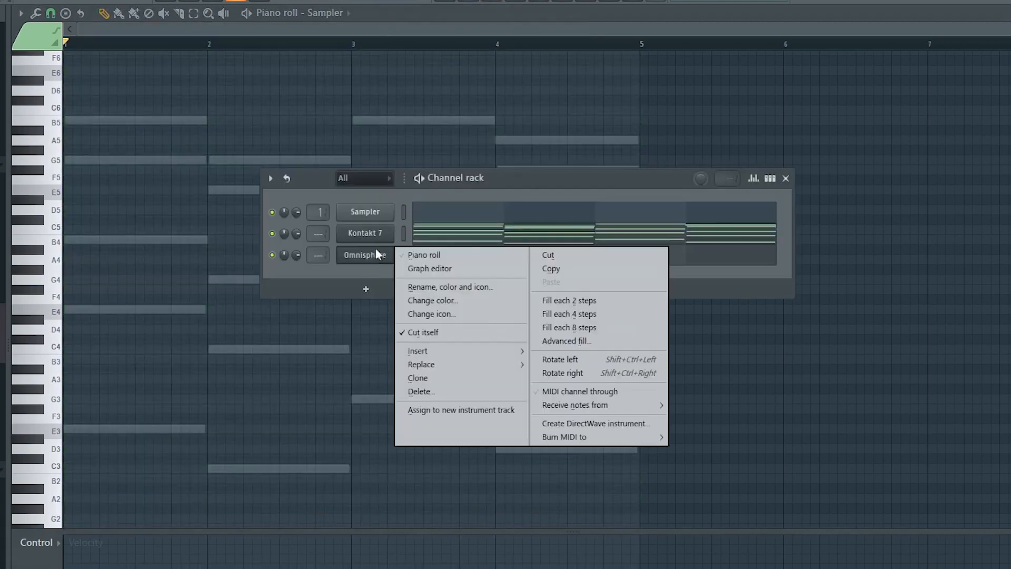
pyautogui.click(416, 256)
pyautogui.click(786, 178)
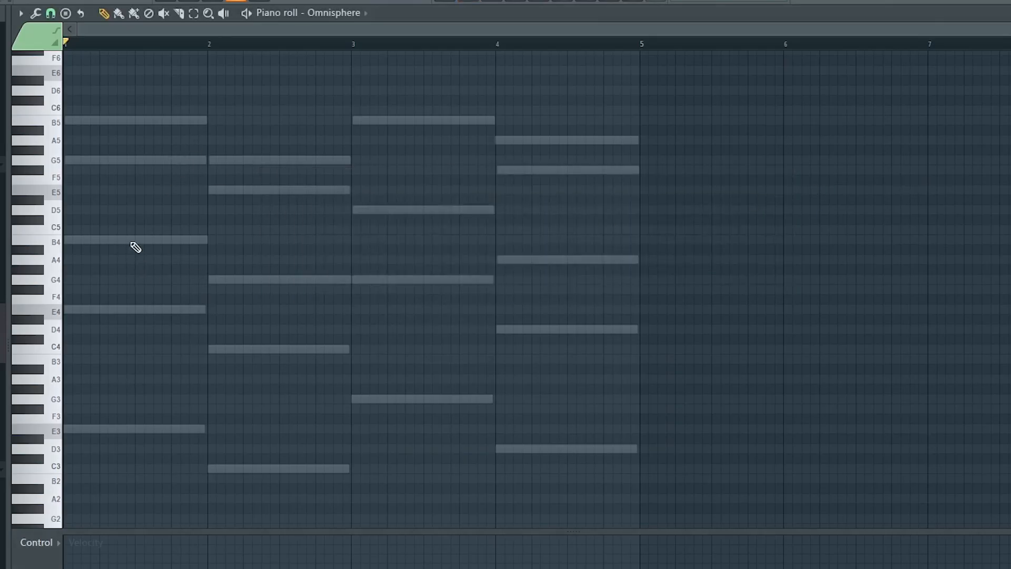
# Write a four-bar Omnisphere melody with A4-C5-E5-C5, F#4-A4-C5-A4, C5-E5-G5-E5 and G4-B4-F#5-E5-D5, and play it
pyautogui.click(557, 151)
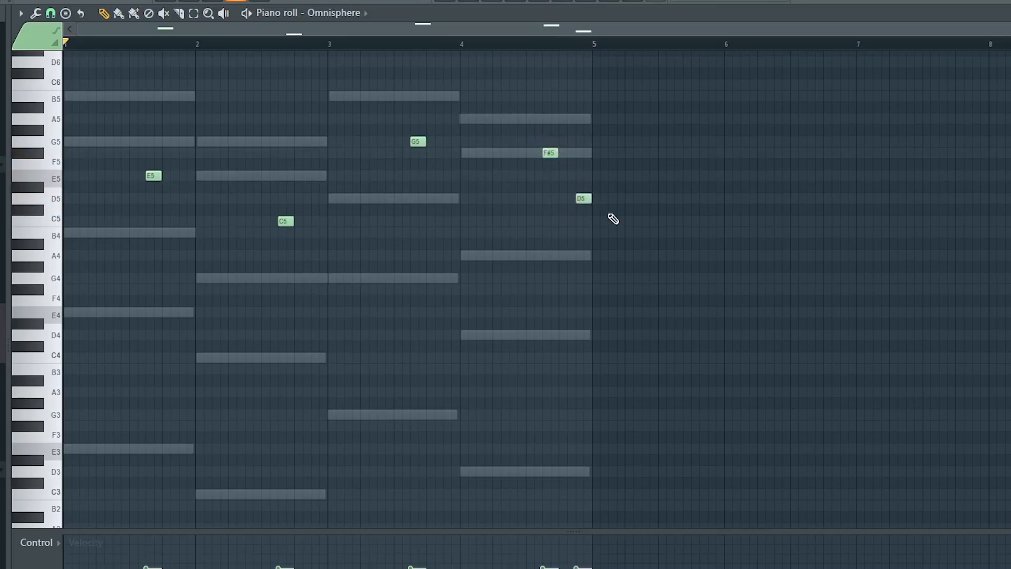
pyautogui.click(704, 248)
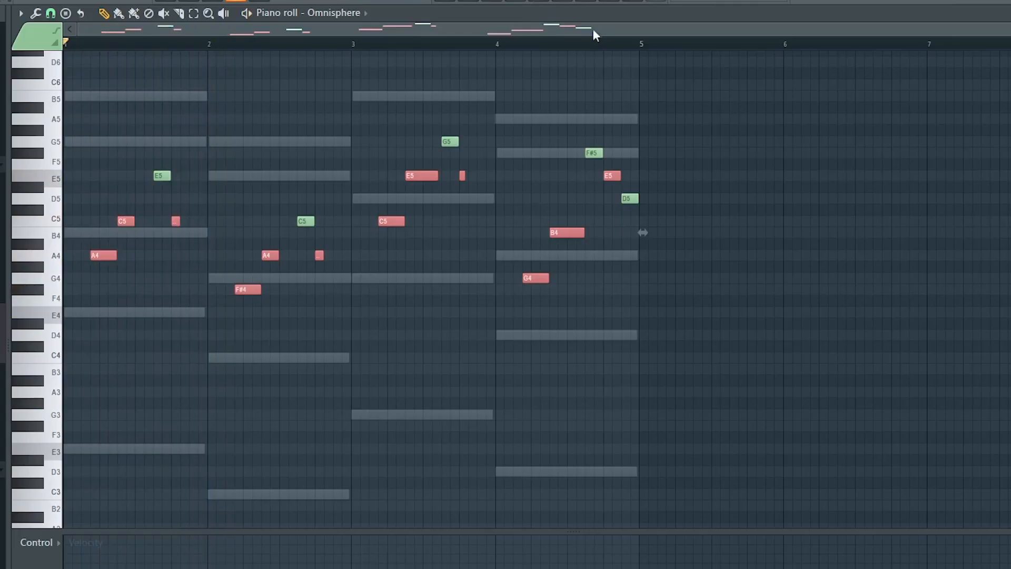
pyautogui.press('space')
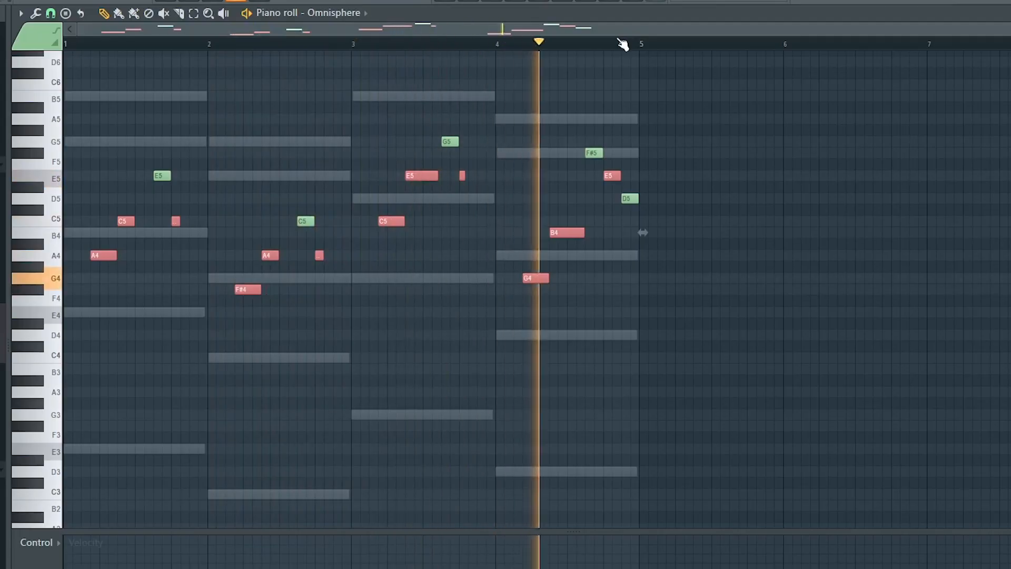
# Open the mixer and channel rack, select the Kontakt 7 and Omnisphere channels, and move the rack above the mixer
pyautogui.click(519, 3)
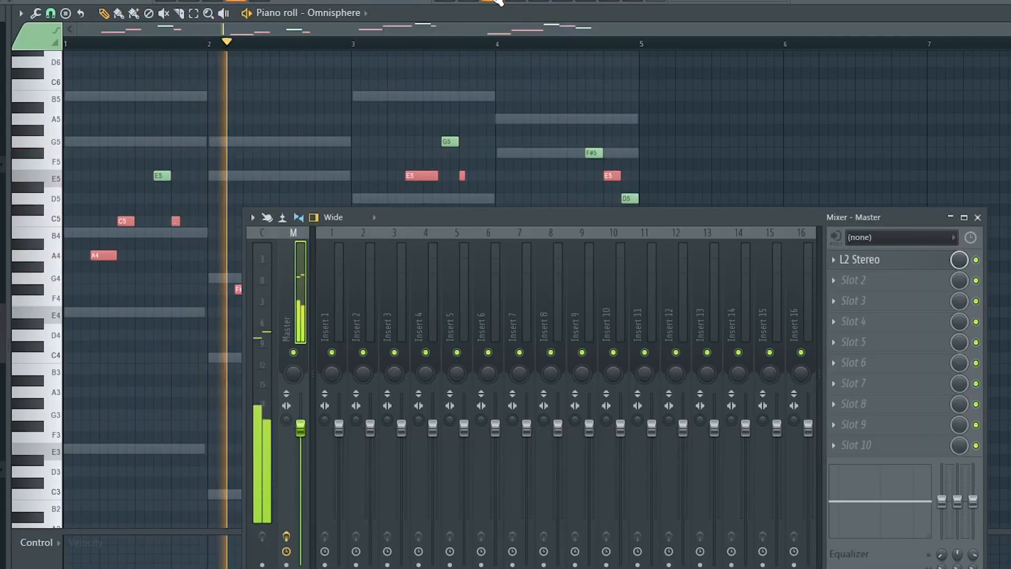
pyautogui.click(499, 3)
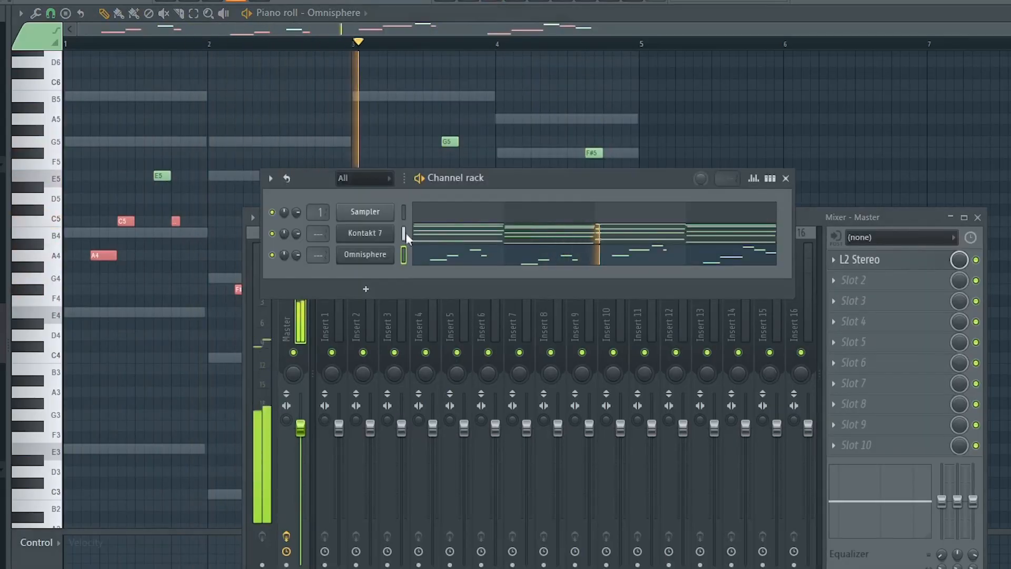
pyautogui.moveTo(404, 233); pyautogui.dragTo(406, 251)
pyautogui.moveTo(480, 179); pyautogui.dragTo(507, 74)
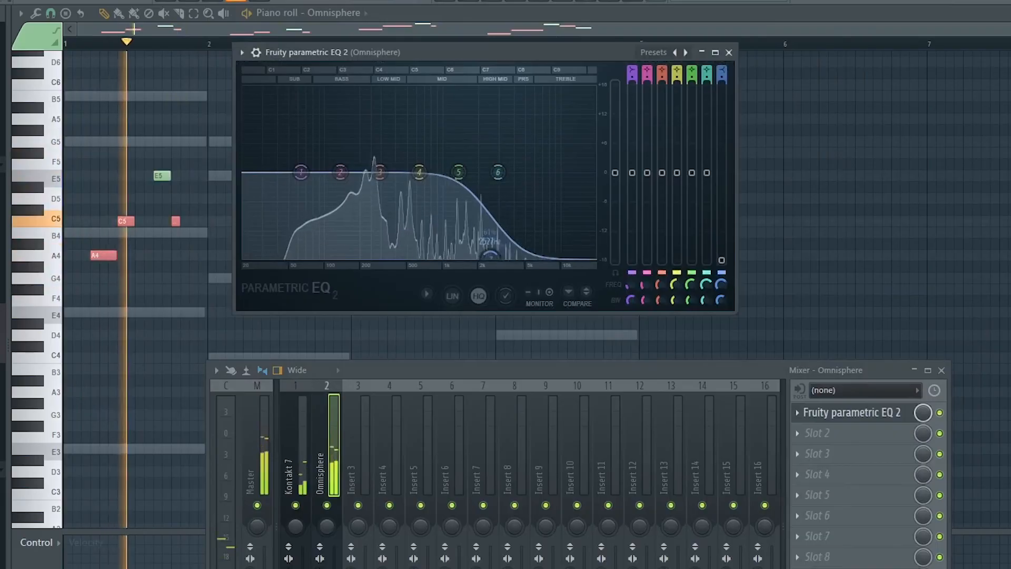
# Roll off Omnisphere's highs just below 1 kHz with Fruity parametric EQ 2's band 7, and close the EQ and mixer
pyautogui.moveTo(474, 259); pyautogui.dragTo(439, 258)
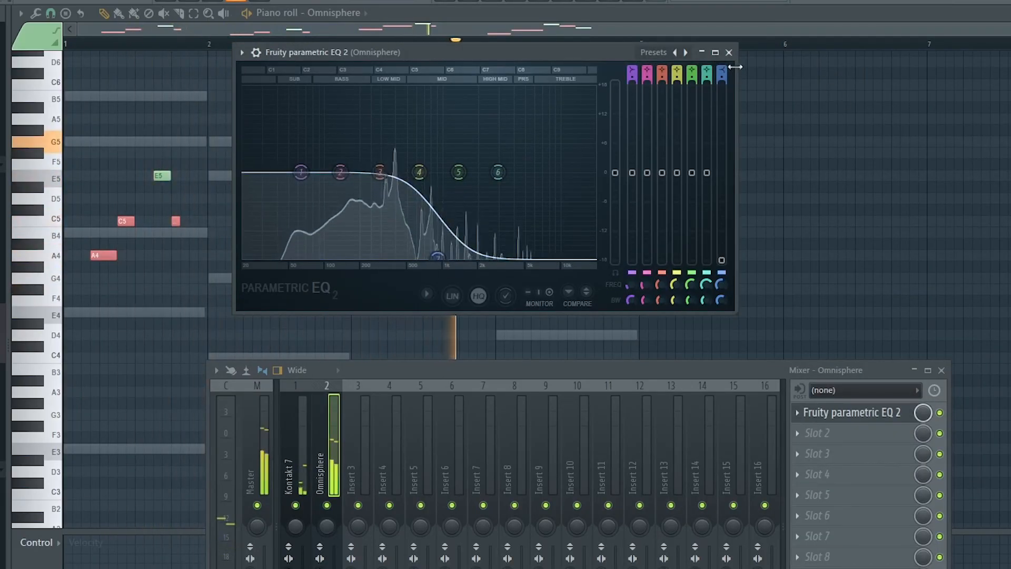
pyautogui.click(729, 52)
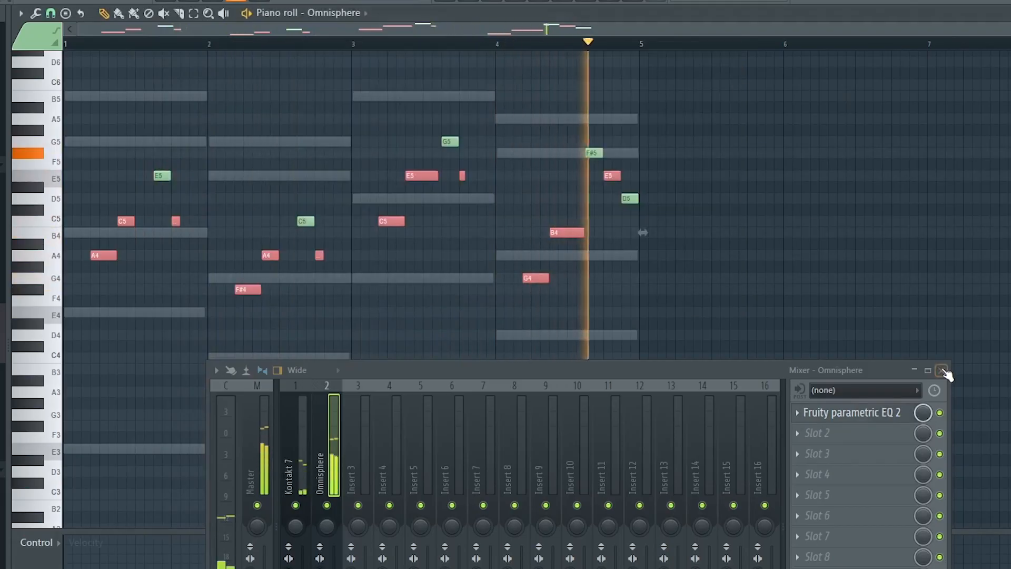
pyautogui.moveTo(717, 364); pyautogui.dragTo(706, 229)
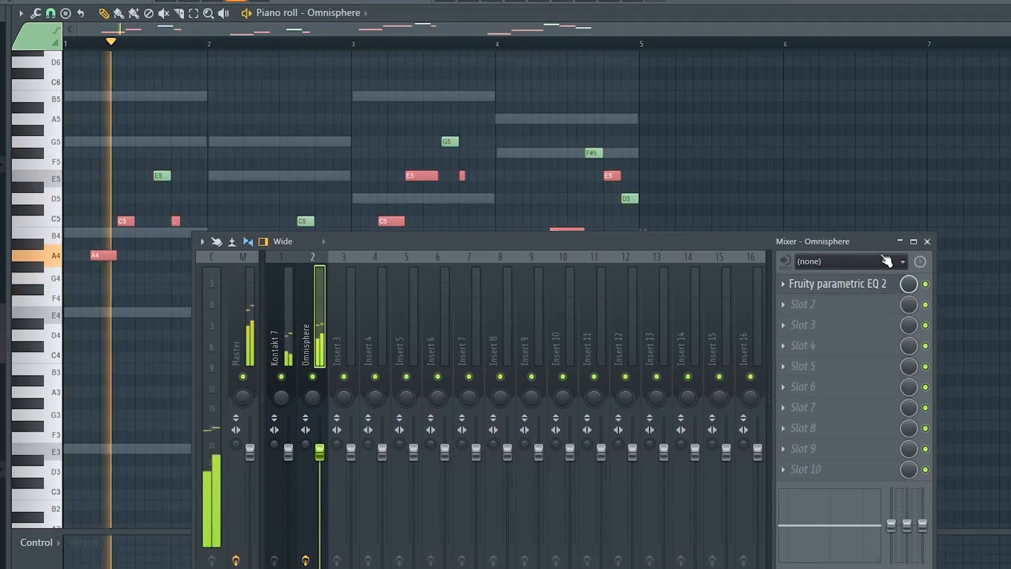
pyautogui.click(930, 236)
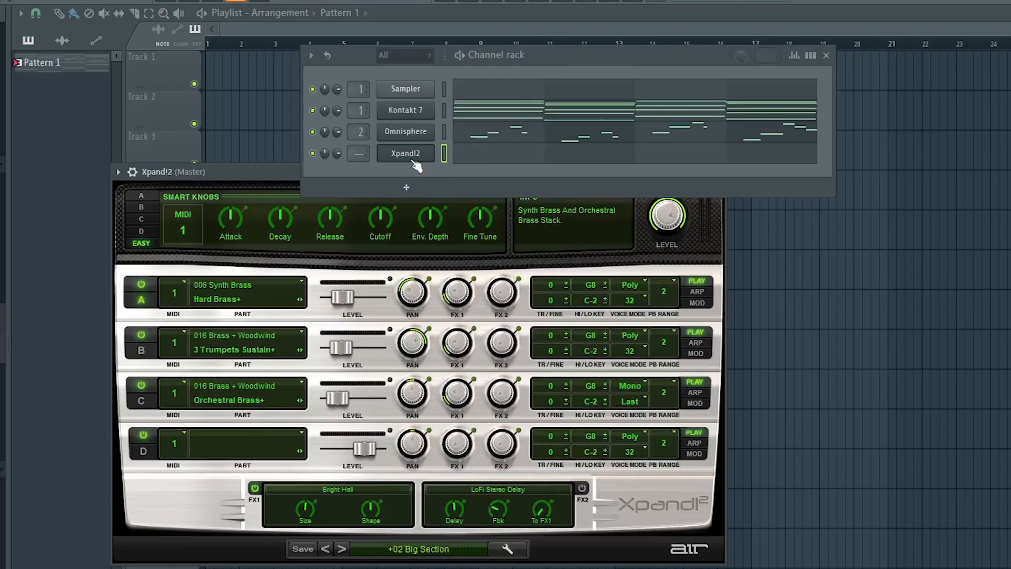
# Open the Xpand!2 Big Section brass piano roll and write G4-F#4 ending bar 1 and G4-A4 ending bar 3
pyautogui.rightClick(413, 155)
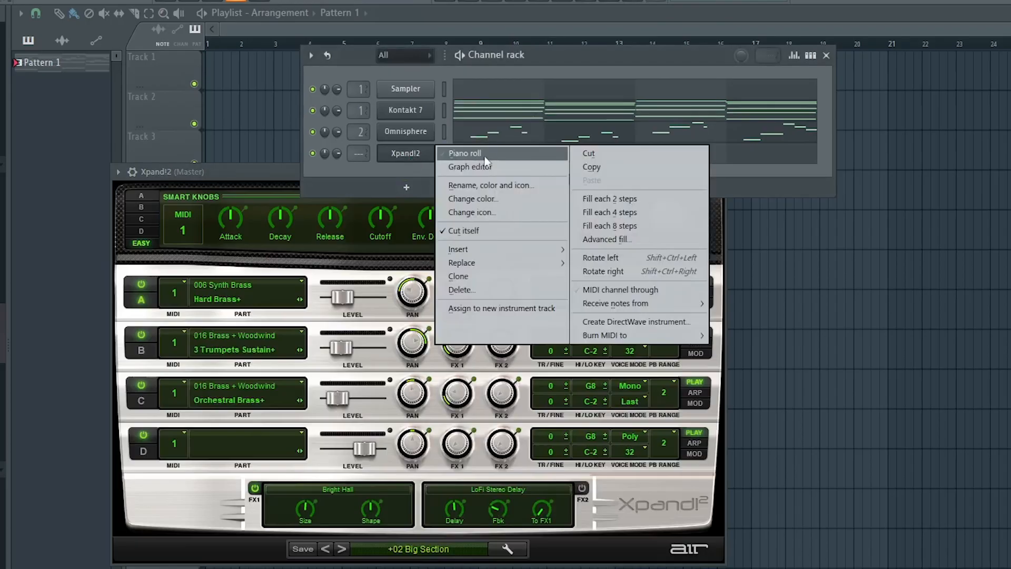
pyautogui.click(488, 156)
pyautogui.click(827, 56)
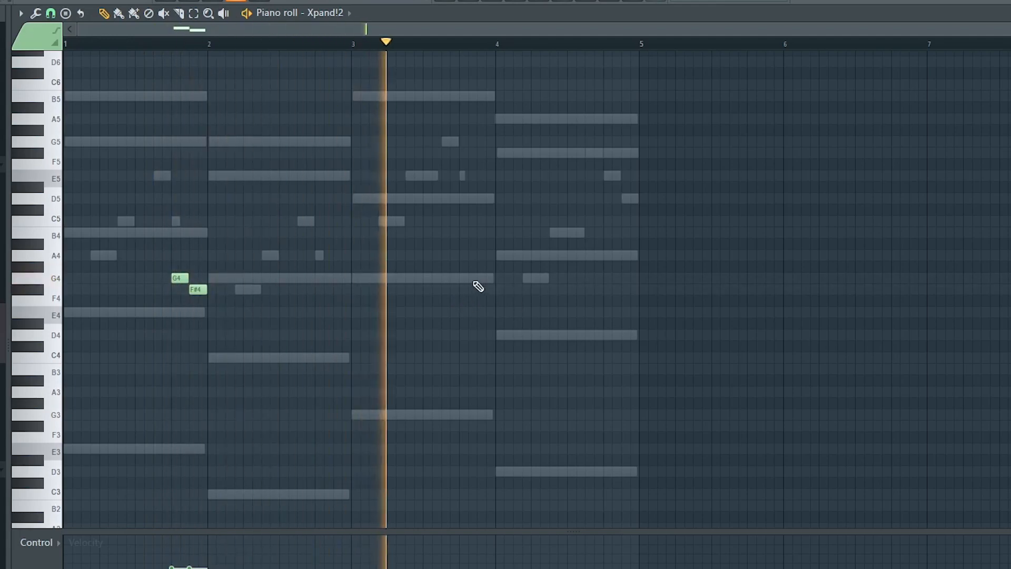
pyautogui.click(467, 278)
pyautogui.click(482, 255)
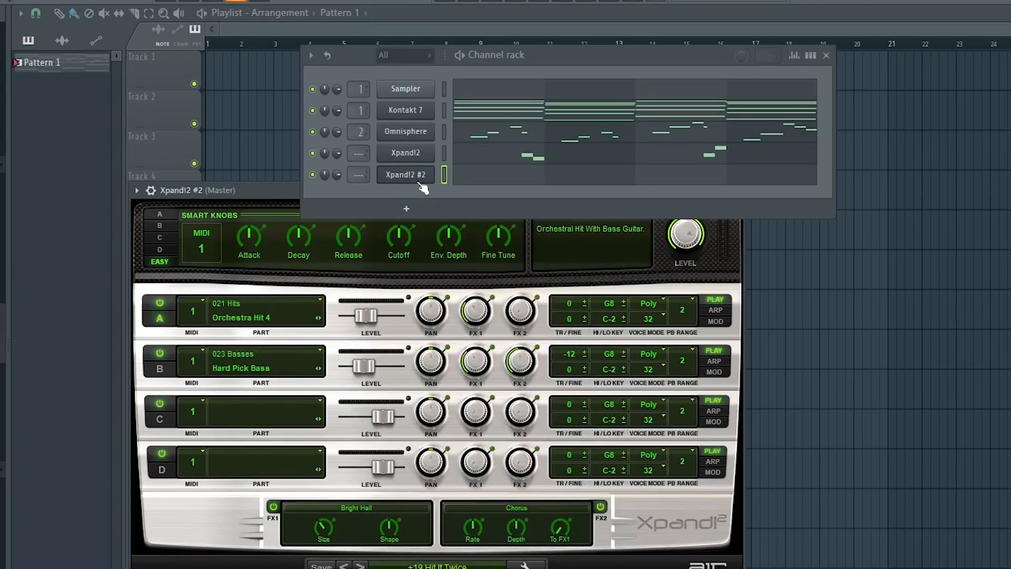
# Open the Xpand!2 #2 piano roll, write C4-E4-G4 stabs in bar 2 and D4-F#4-A4 stabs in bar 4, and play the pattern
pyautogui.rightClick(421, 178)
pyautogui.click(477, 175)
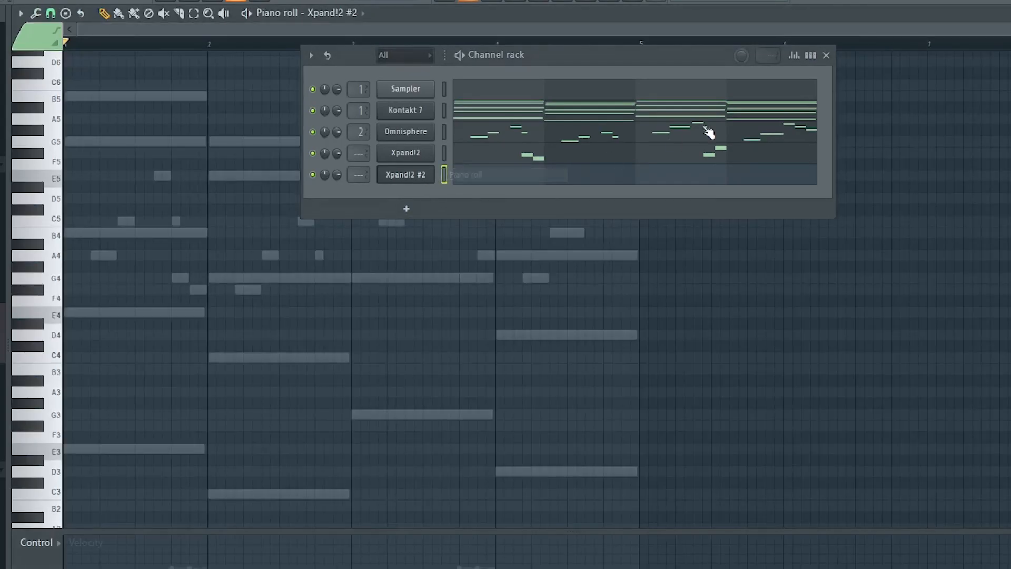
pyautogui.click(826, 55)
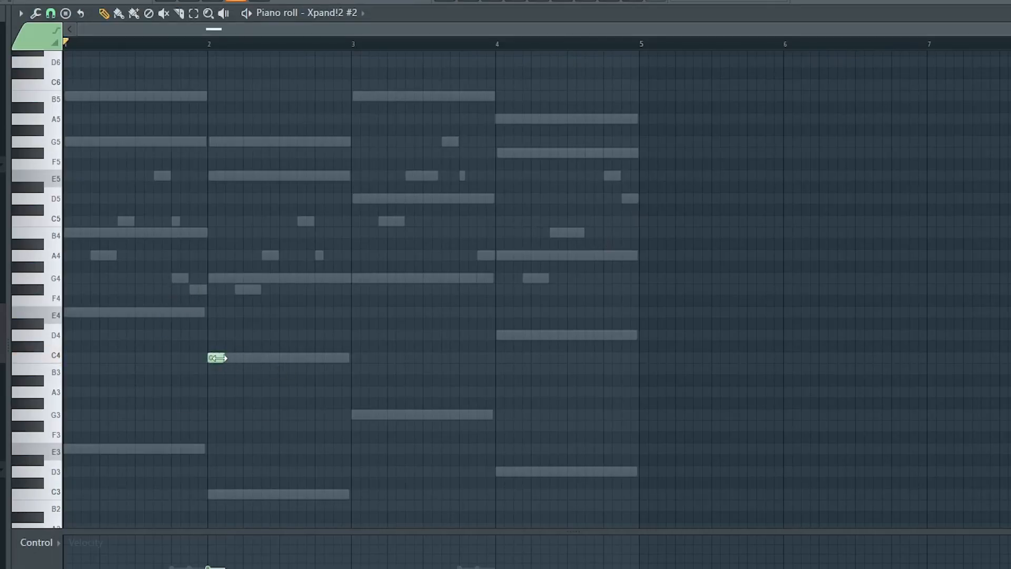
pyautogui.moveTo(199, 324); pyautogui.dragTo(341, 413)
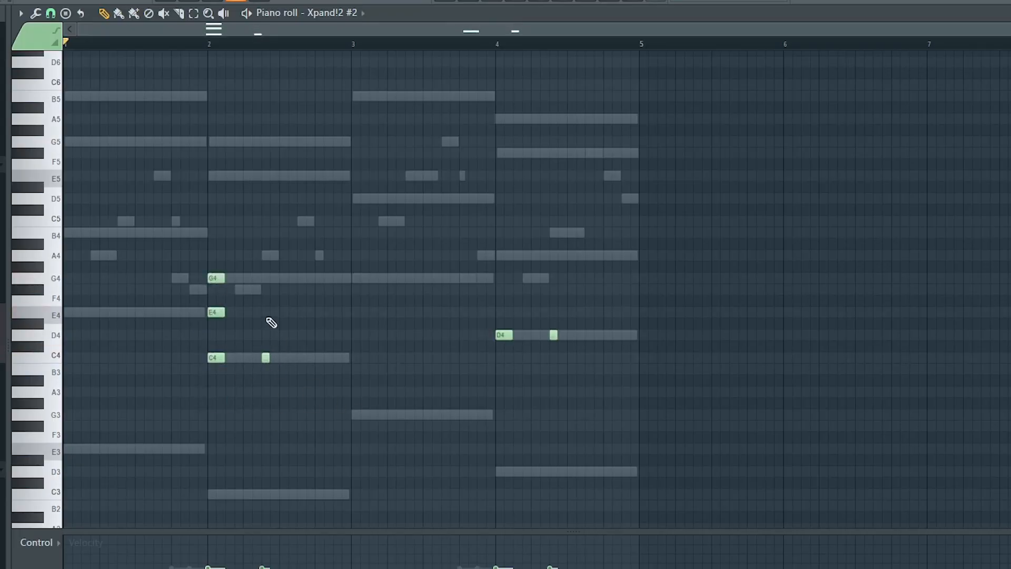
pyautogui.press('space')
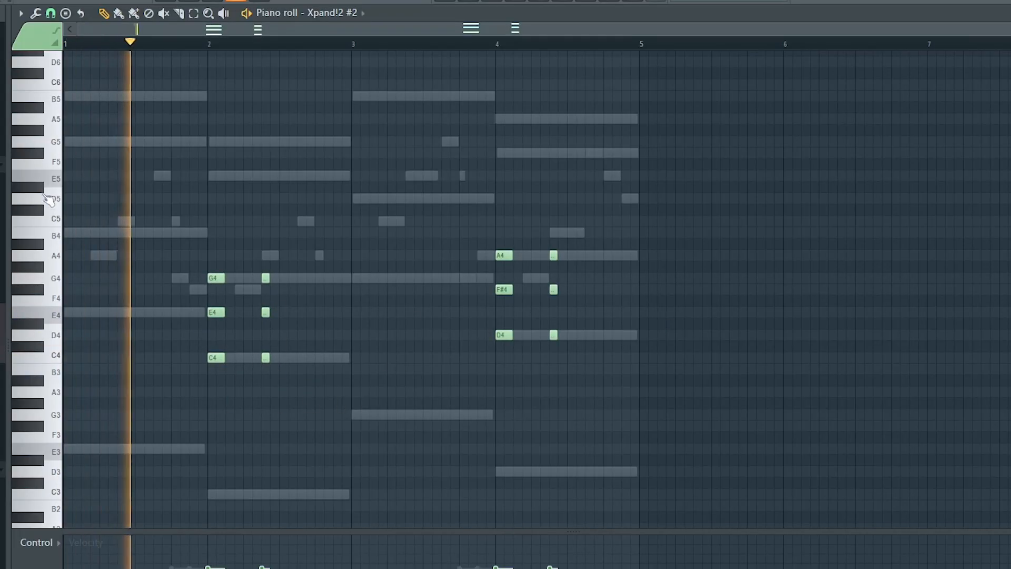
# Randomize the velocity of all Xpand!2 #2 notes and adjust their levels with level scaling
pyautogui.hotkey('ctrl', 'a')
pyautogui.hotkey('alt', 'r')
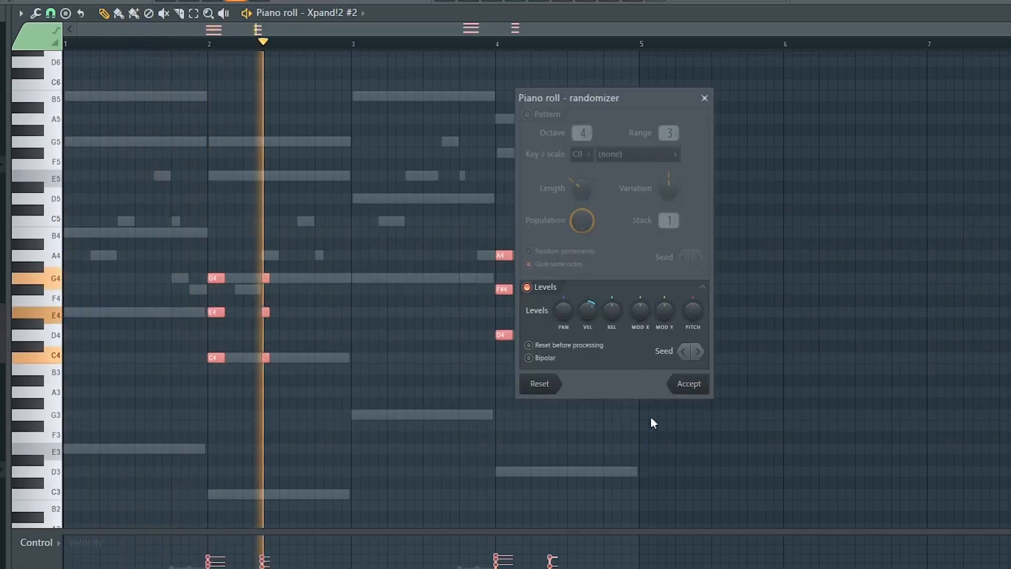
pyautogui.click(689, 384)
pyautogui.hotkey('alt', 'x')
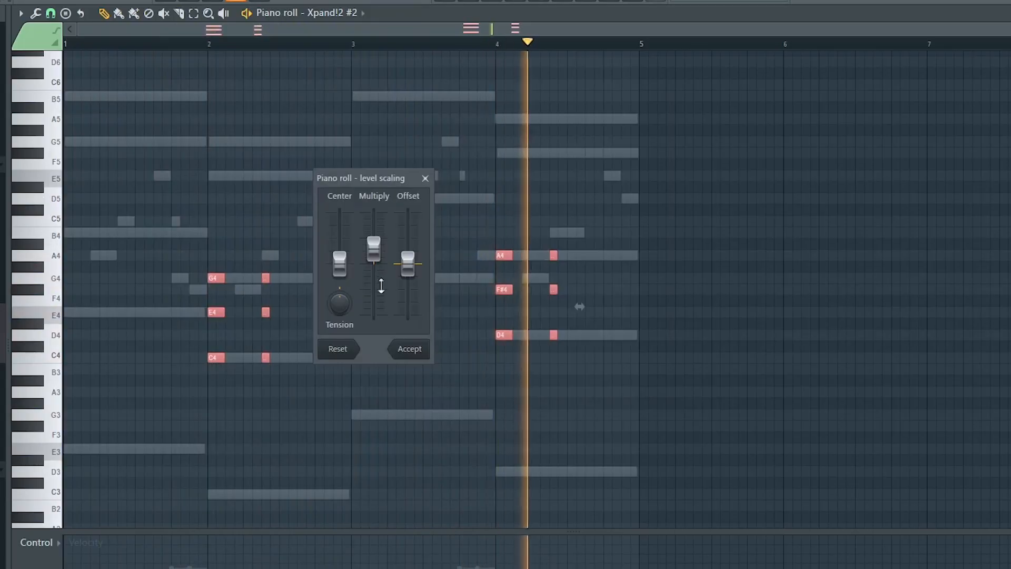
pyautogui.click(411, 350)
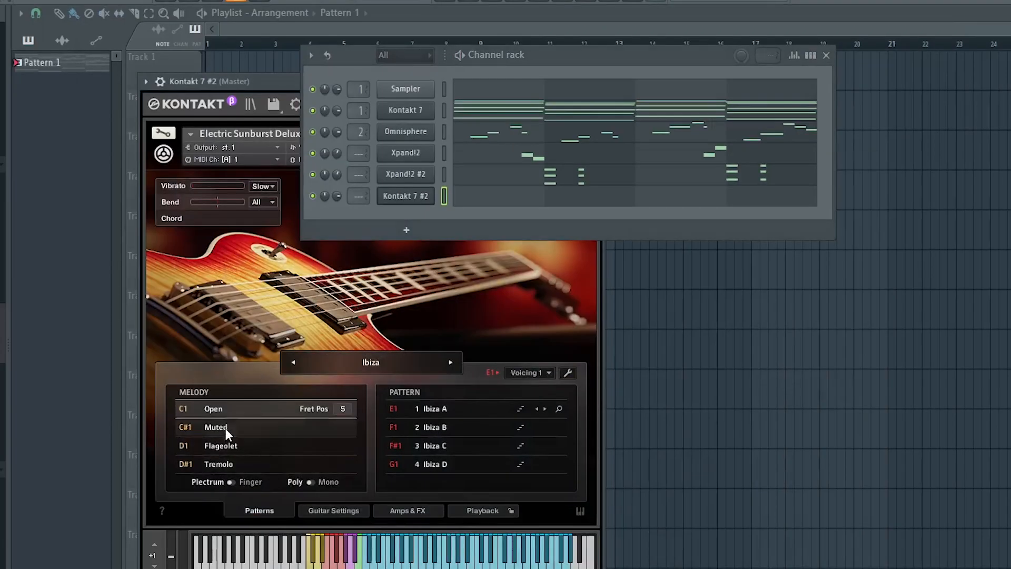
# Switch the Electric Sunburst Deluxe guitar's melody articulation to Muted and finally to Flageolet
pyautogui.click(225, 429)
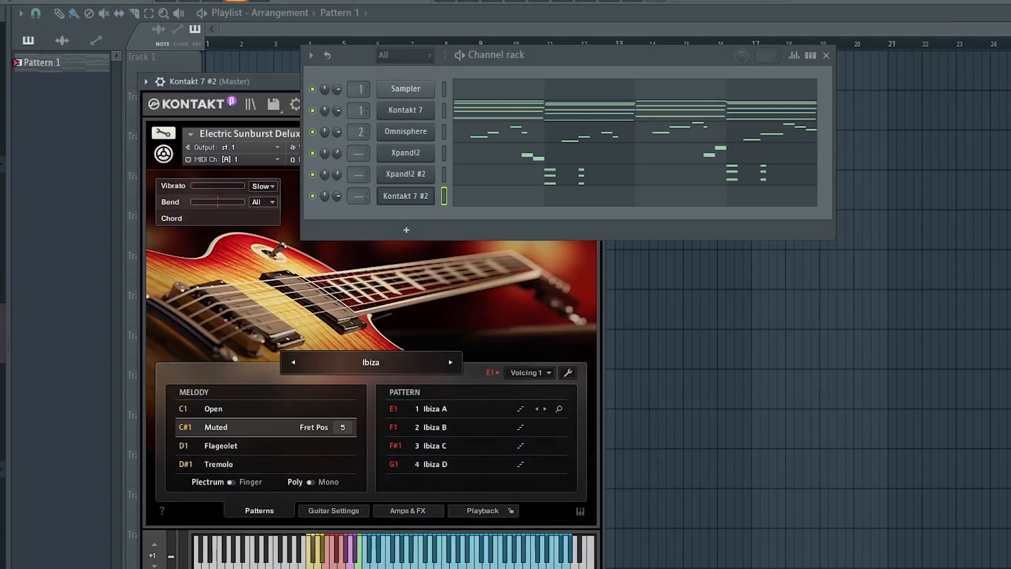
pyautogui.click(229, 447)
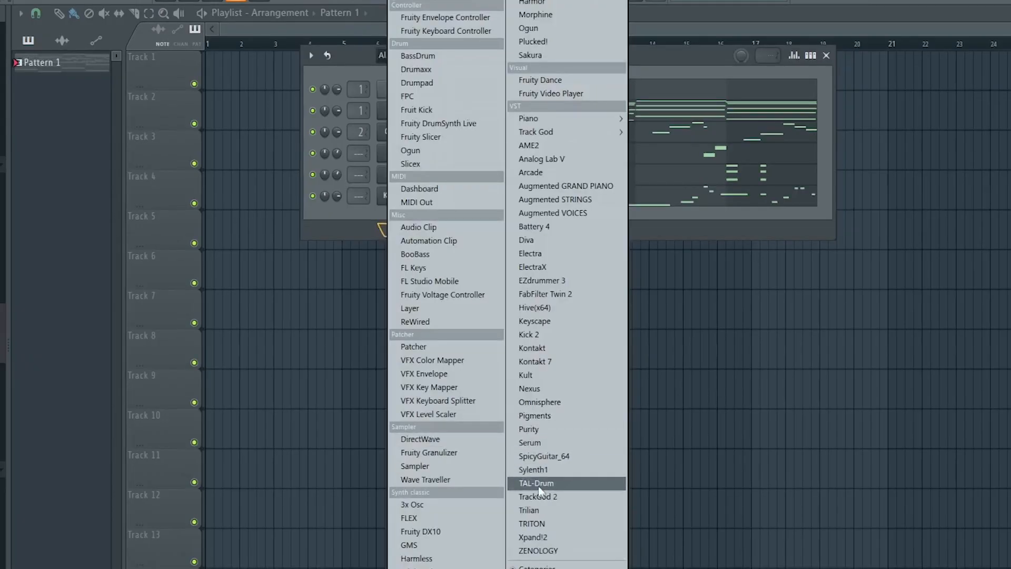
# Add a third Xpand!2 channel with a four-bar chord-stab pattern and close the channel rack
pyautogui.click(540, 537)
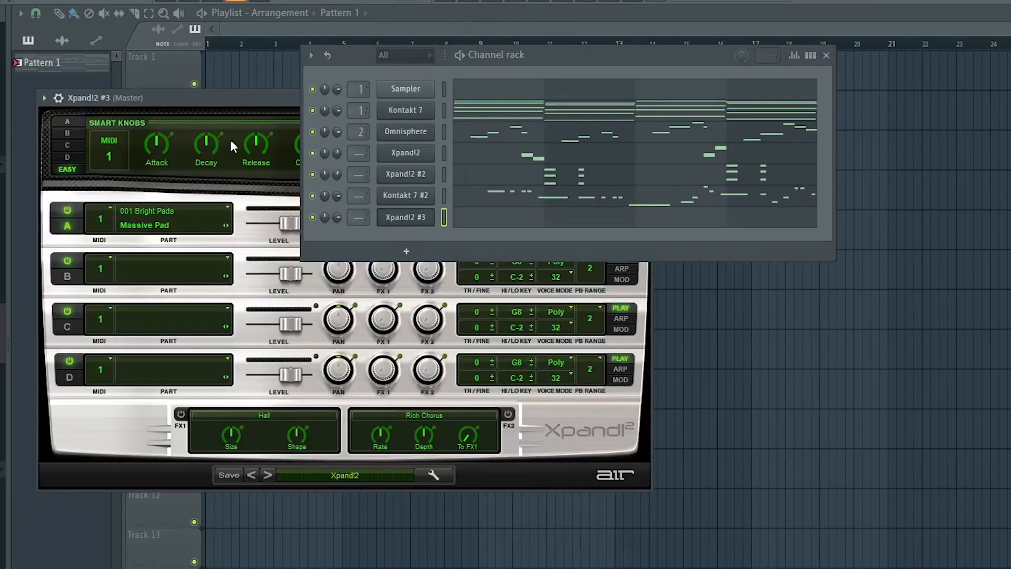
pyautogui.moveTo(251, 108); pyautogui.dragTo(412, 184)
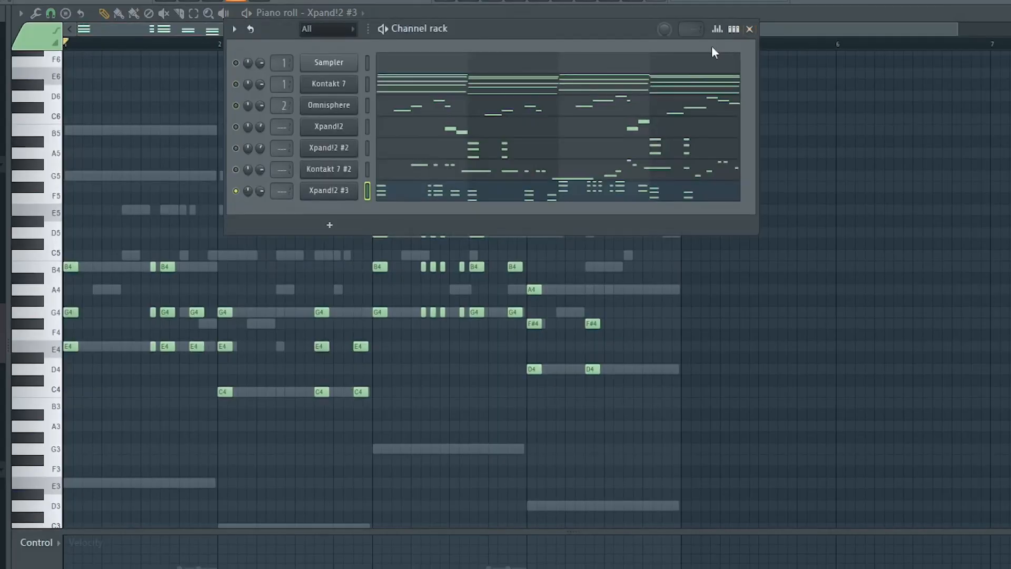
pyautogui.moveTo(527, 23); pyautogui.dragTo(429, 15)
pyautogui.click(658, 16)
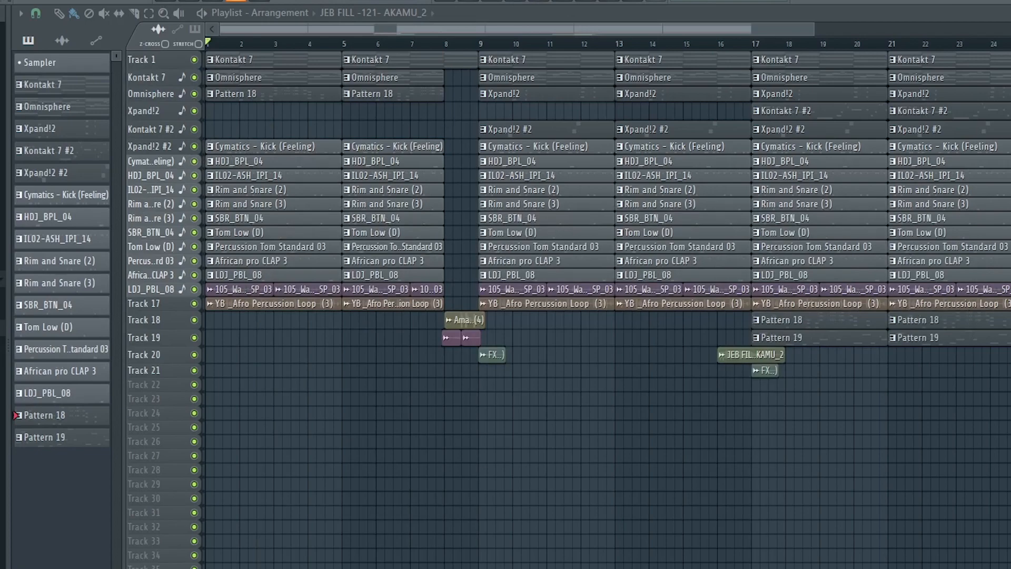
# Increase the height of the playlist tracks so the clips' note contents can be read
pyautogui.moveTo(1010, 61); pyautogui.dragTo(1010, 87)
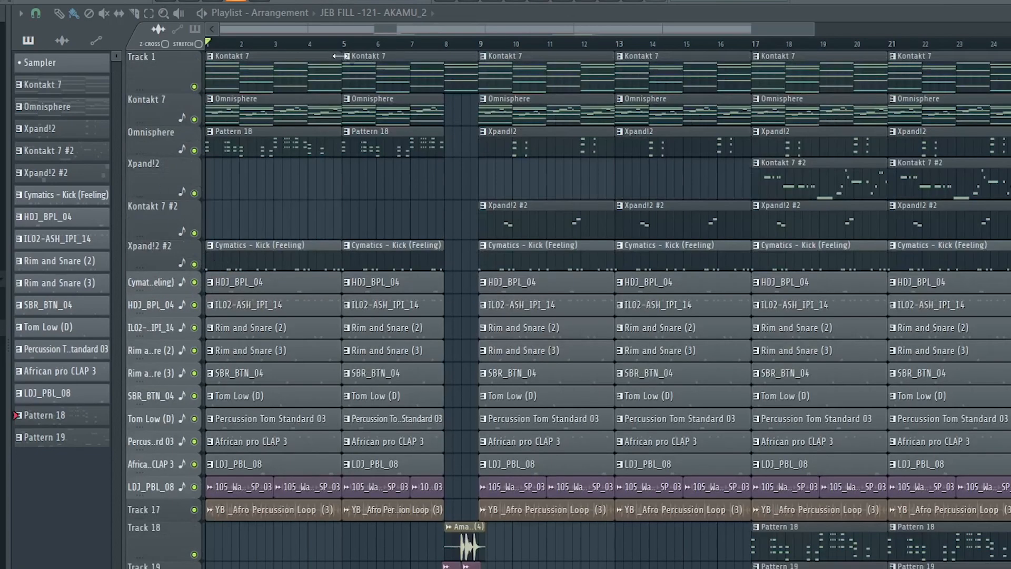
pyautogui.click(185, 266)
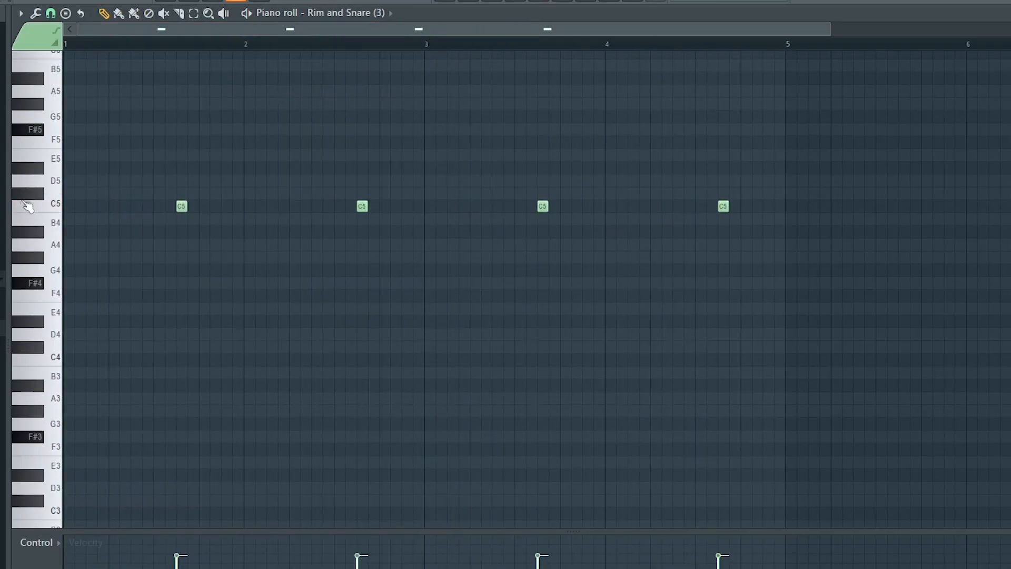
# Play the Rim and Snare (3), Tom Low (D), Percussion Tom Standard 03, LDJ_PBL_08 and HDJ_BPL_04 patterns to hear each part
pyautogui.press('space')
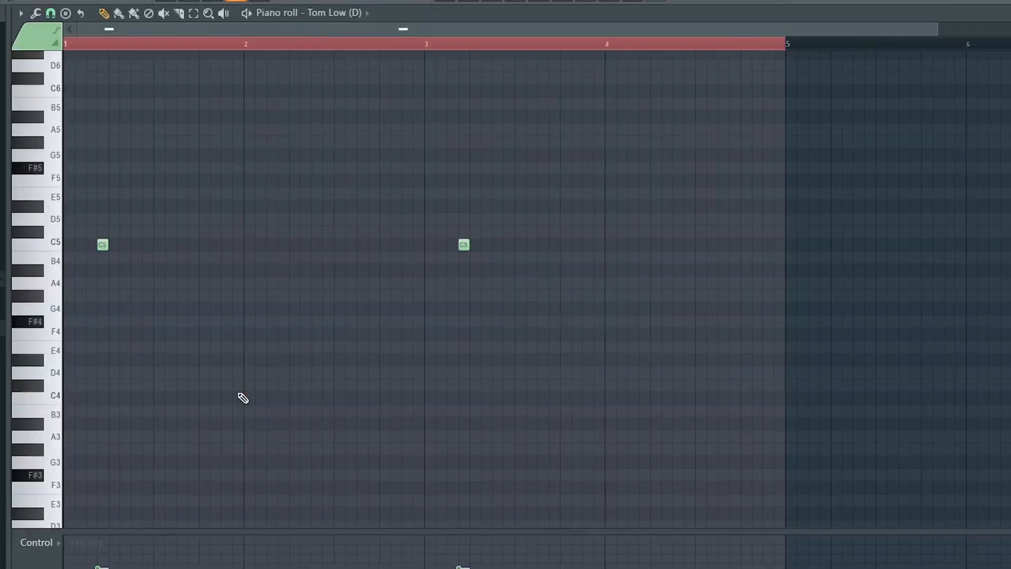
pyautogui.press('space')
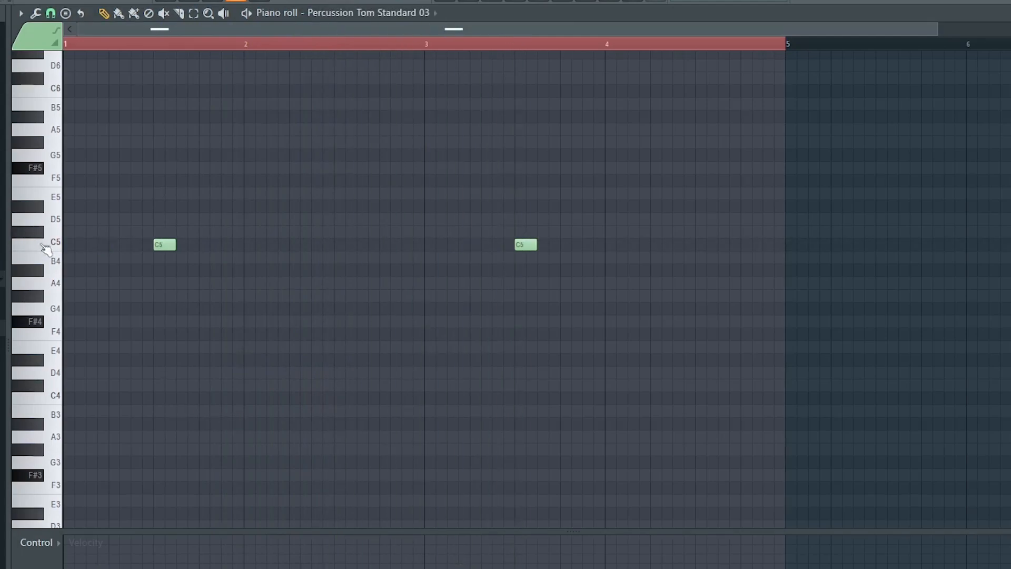
pyautogui.press('space')
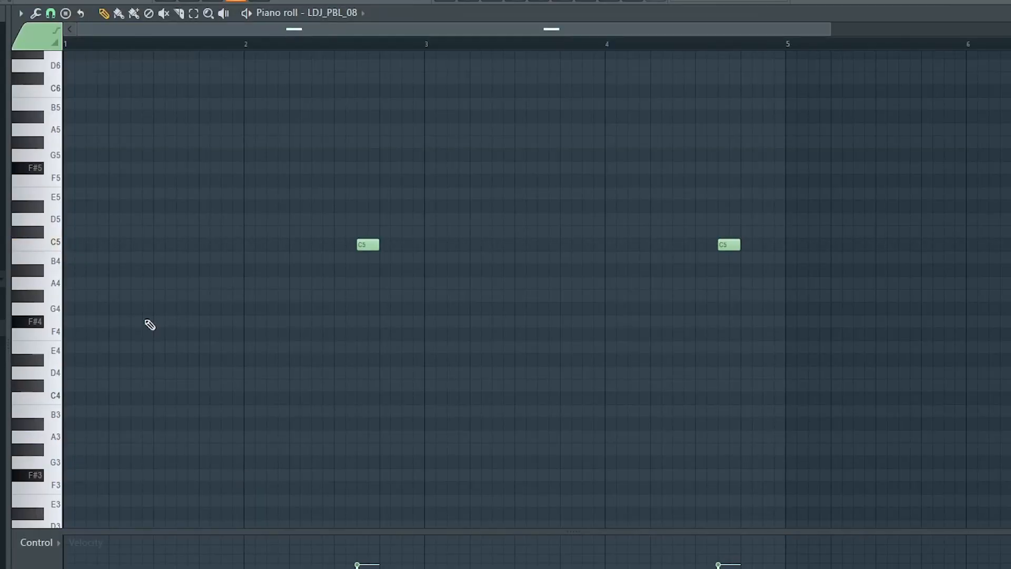
pyautogui.press('space')
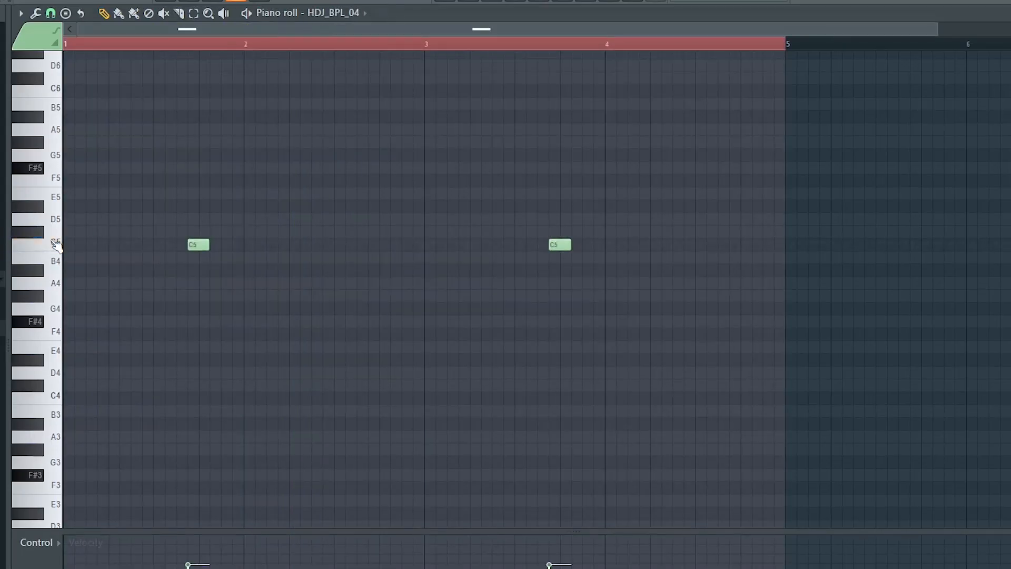
pyautogui.press('space')
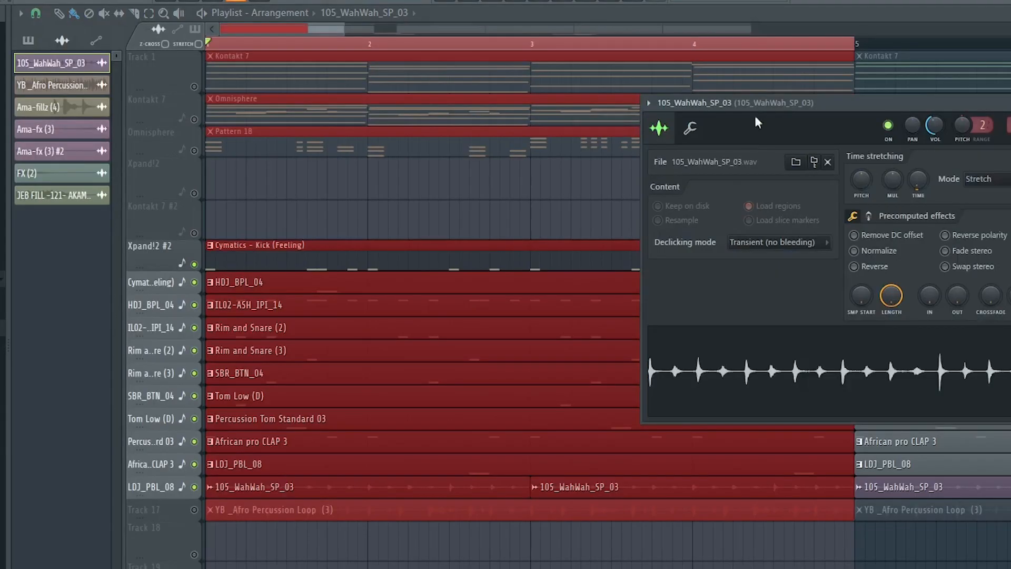
# Review the sample settings of the 105_WahWah_SP_03 and YB _Afro Percussion Loop (3) audio clips, then close them
pyautogui.moveTo(745, 99); pyautogui.dragTo(428, 67)
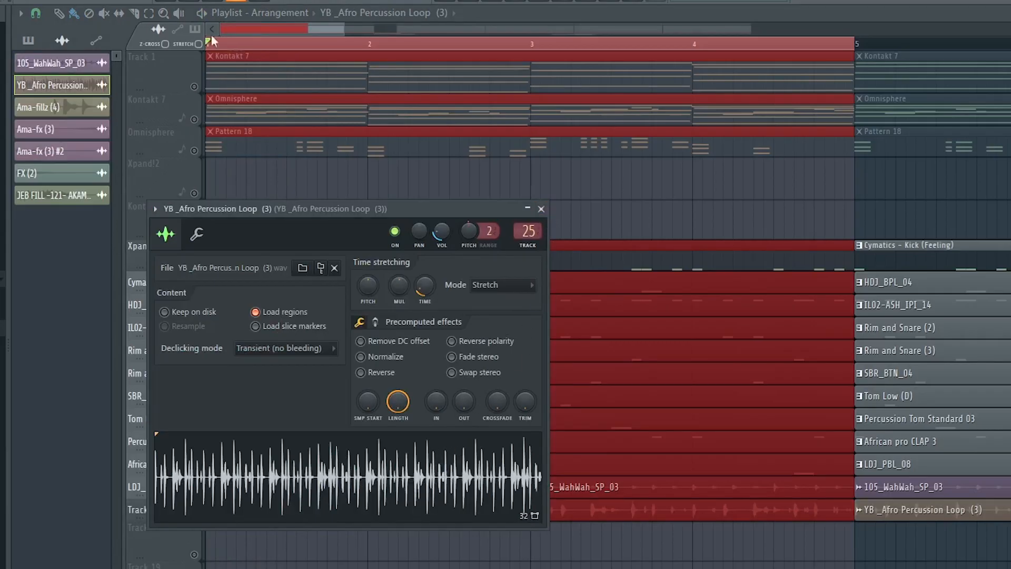
pyautogui.click(541, 209)
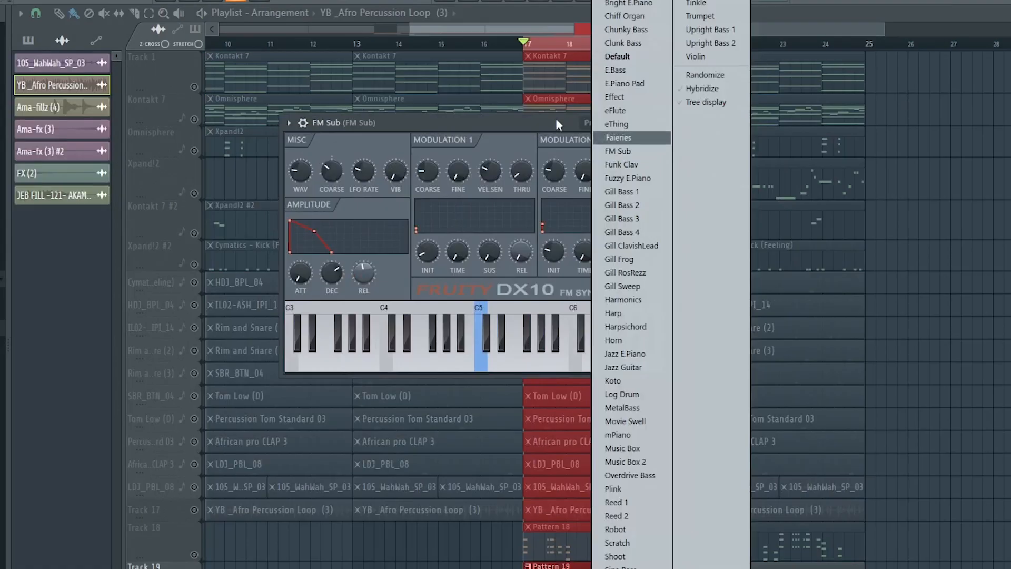
# Transpose the FM Sub bass notes up one octave, play them, and transpose them back down one octave
pyautogui.click(558, 125)
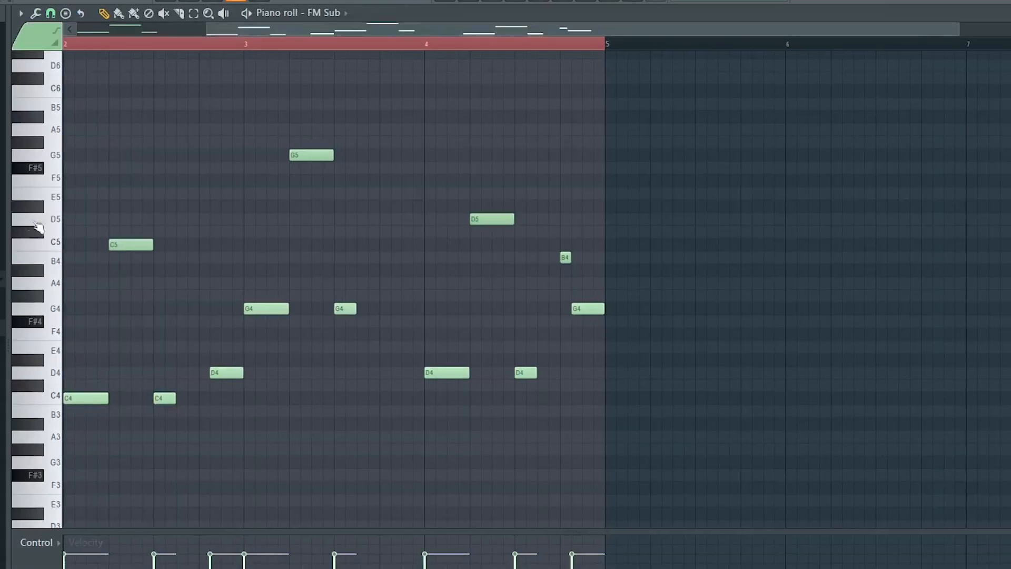
pyautogui.scroll(2, 346, 488)
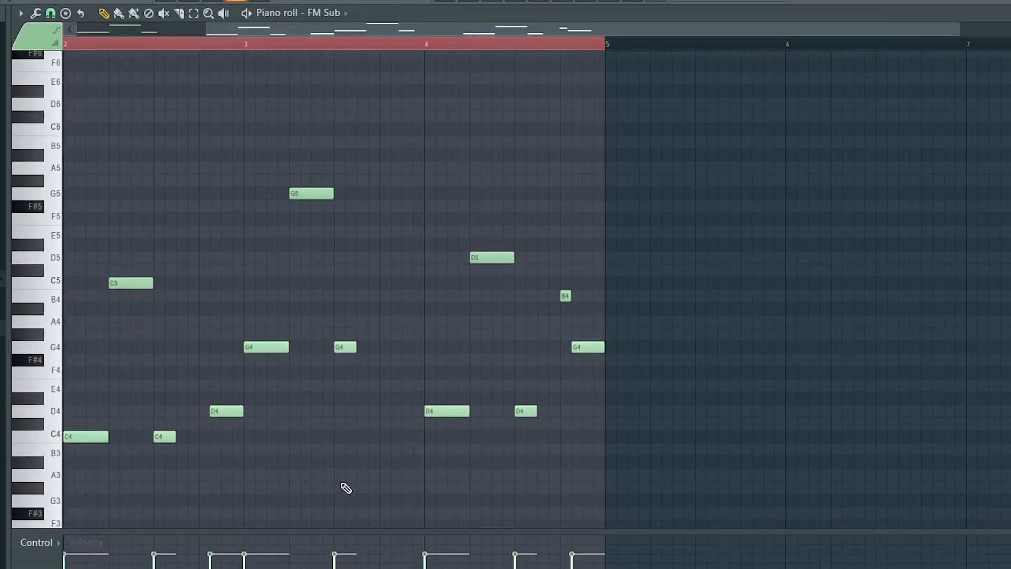
pyautogui.hotkey('ctrl', 'Up')
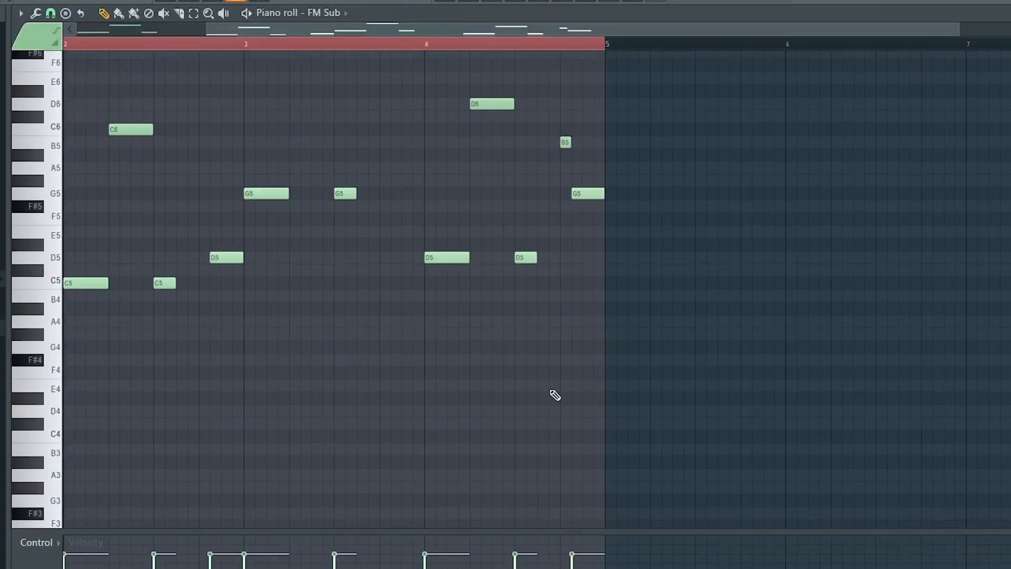
pyautogui.scroll(2, 564, 422)
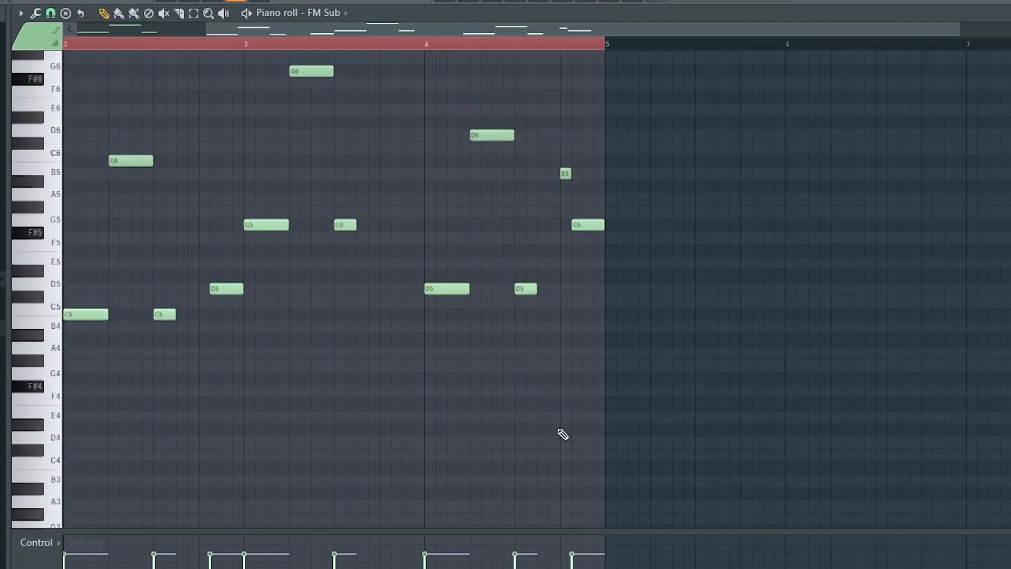
pyautogui.press('space')
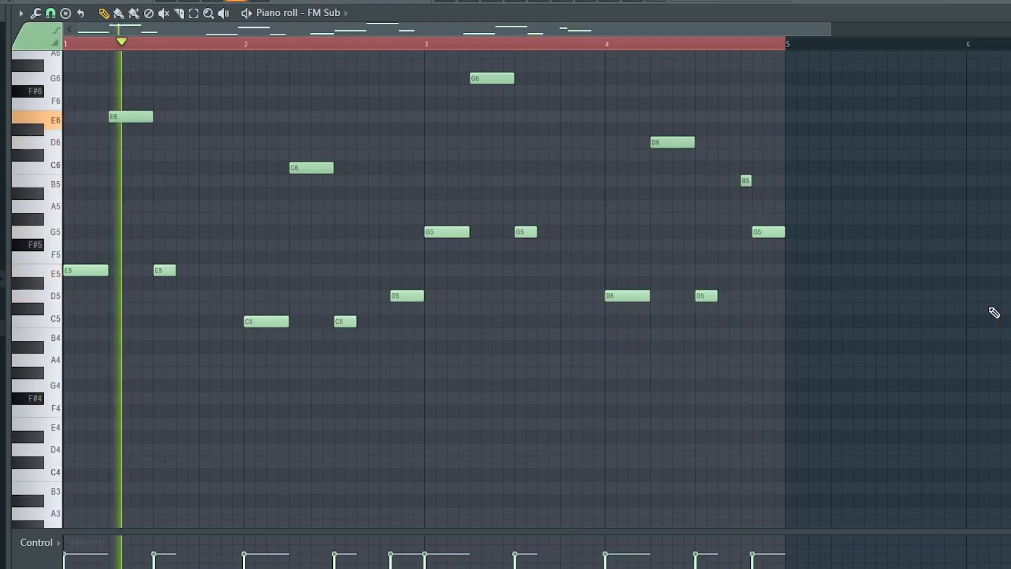
pyautogui.press('space')
pyautogui.hotkey('ctrl', 'Down')
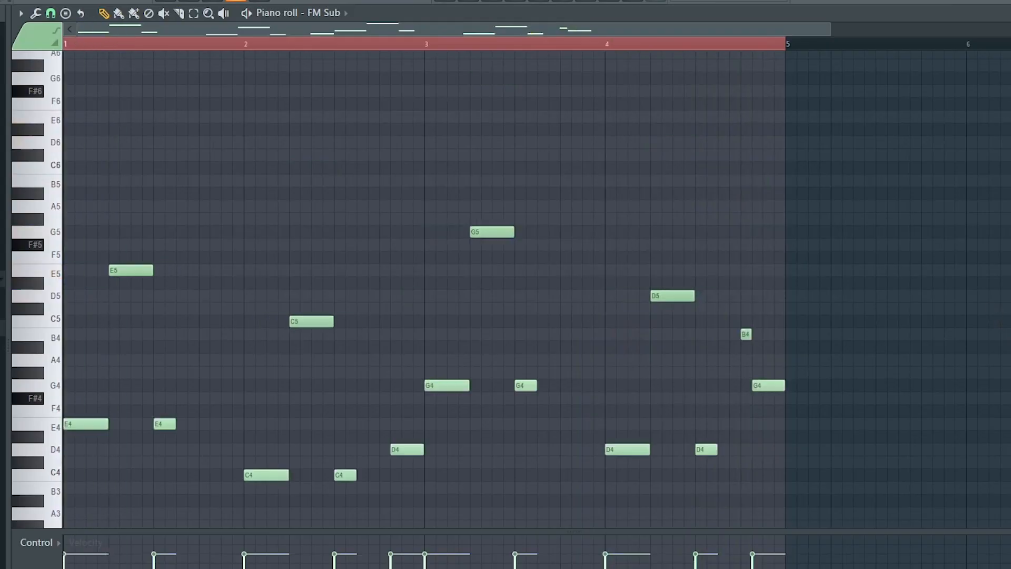
# Return to the arrangement and examine the mixer inserts for Kontakt 7 through FM Sub, including Omnisphere's Fruity parametric EQ 2
pyautogui.press('F5')
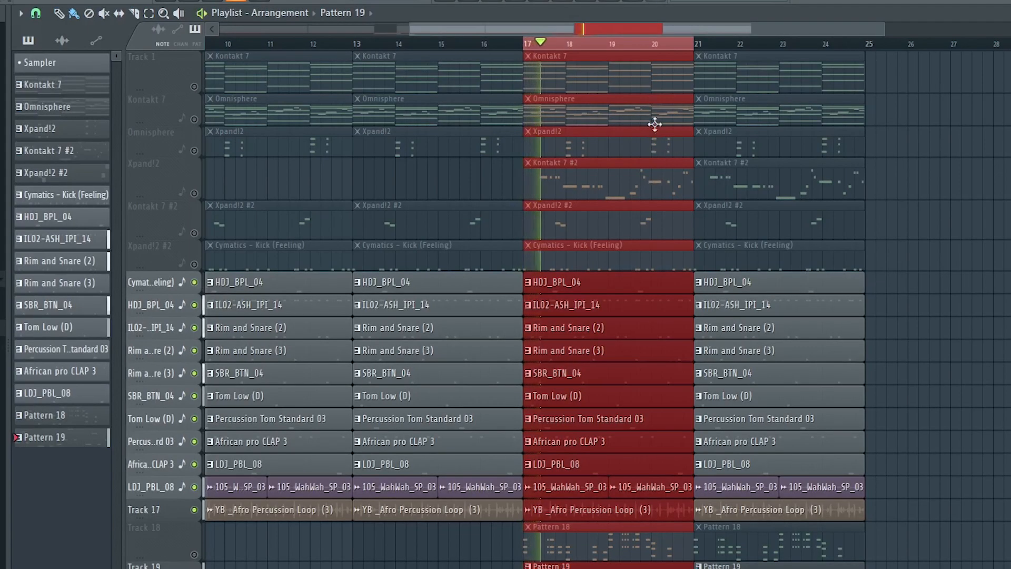
pyautogui.scroll(3, 653, 51)
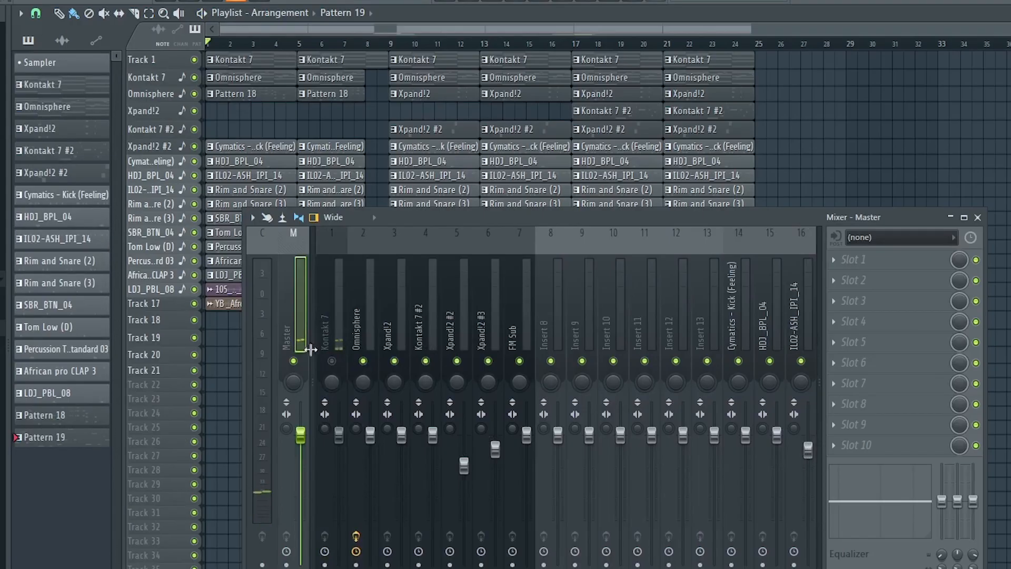
pyautogui.click(343, 326)
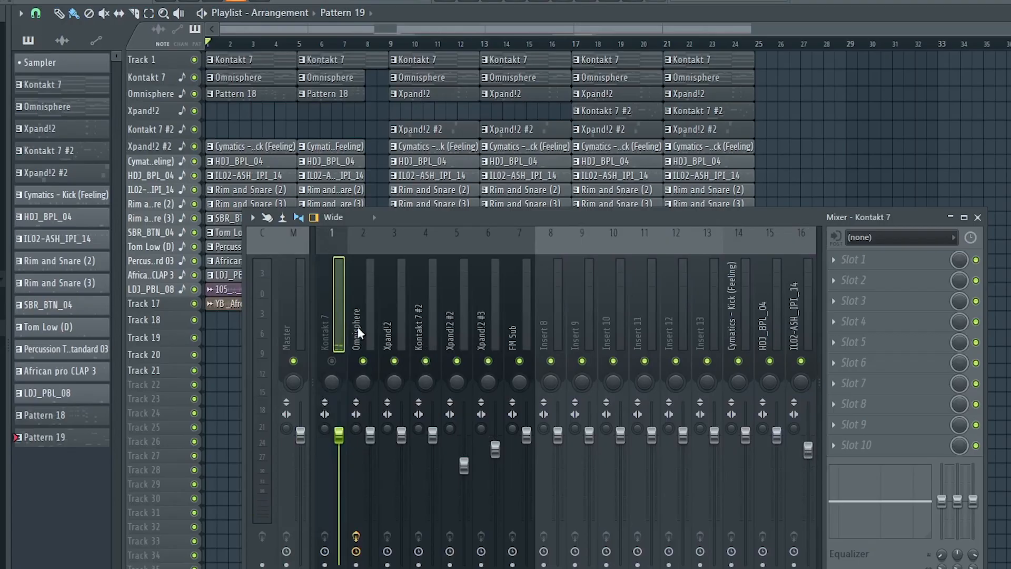
pyautogui.click(363, 326)
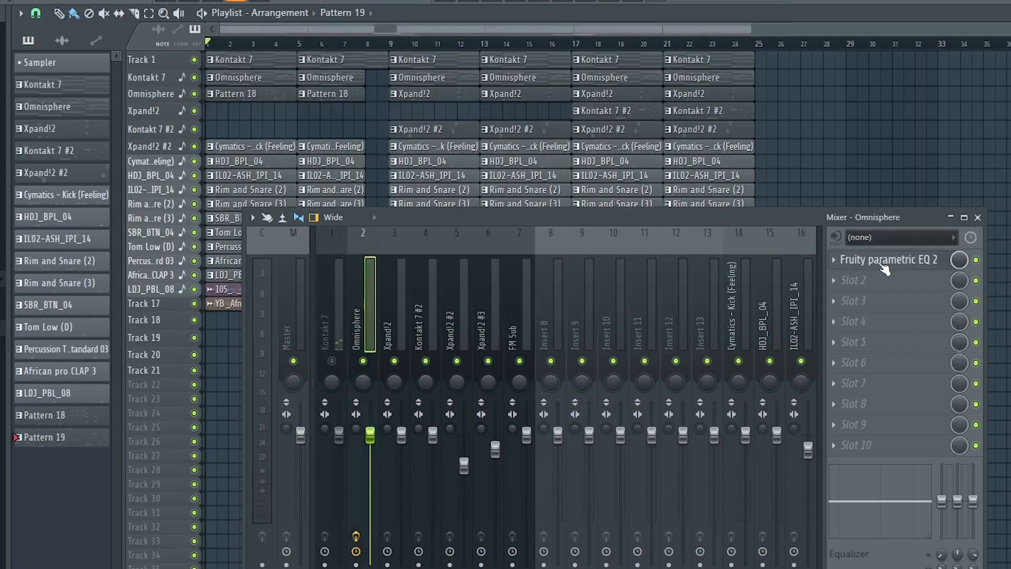
pyautogui.click(885, 266)
pyautogui.moveTo(460, 216); pyautogui.dragTo(429, 163)
pyautogui.click(372, 277)
pyautogui.click(398, 271)
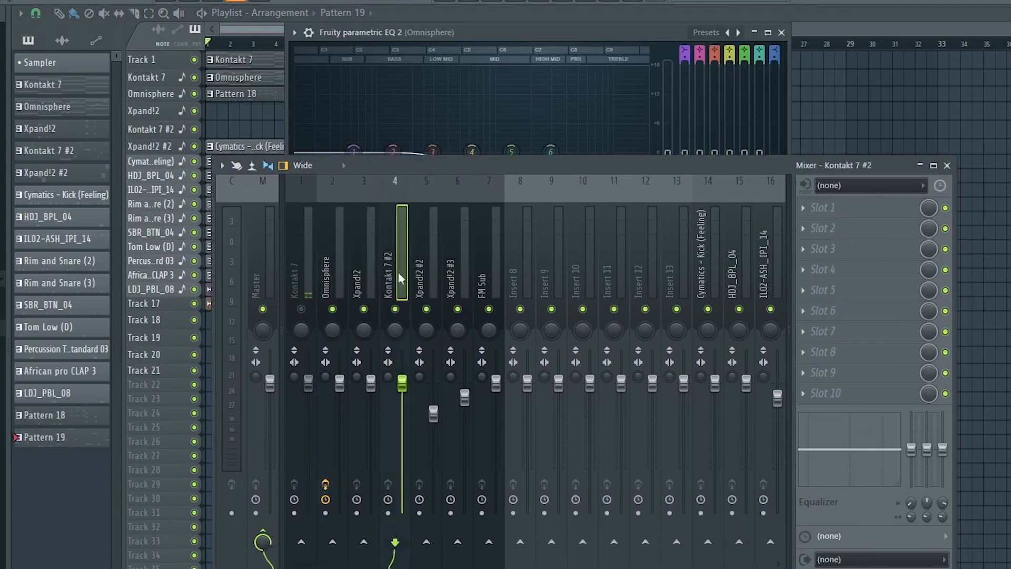
pyautogui.scroll(-6, 586, 264)
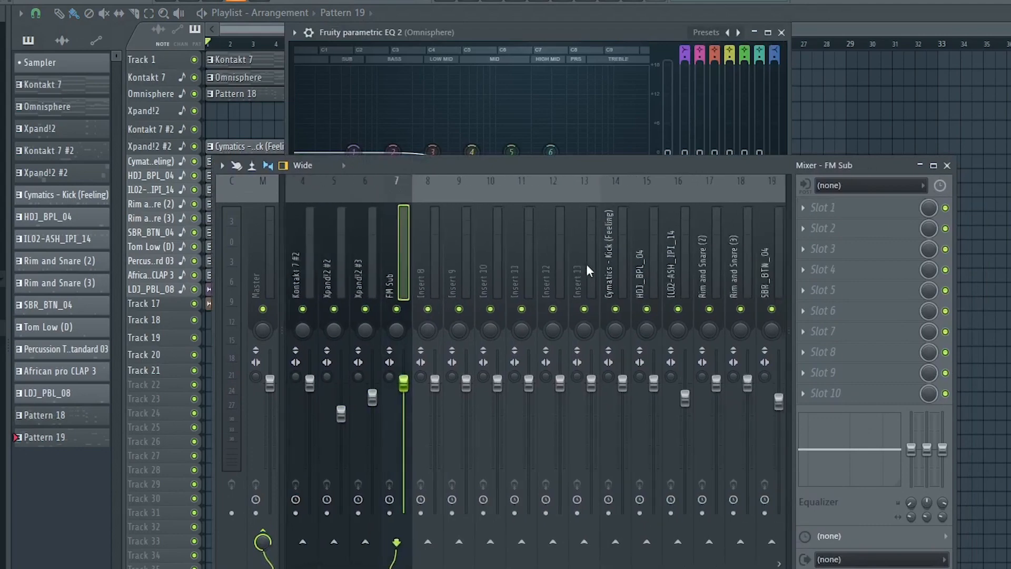
pyautogui.click(530, 267)
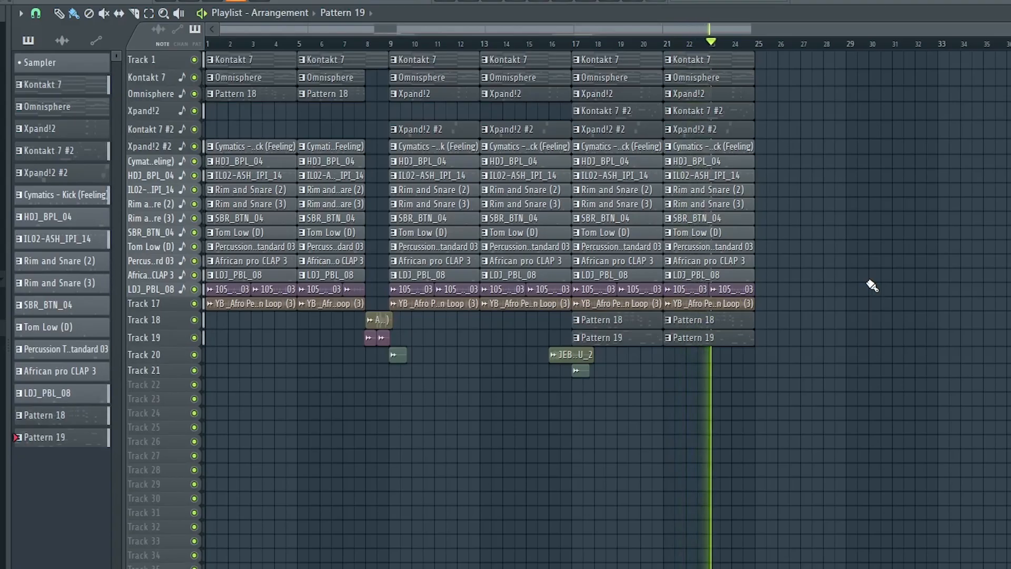
# Place a Pattern 19 clip at bar 31 on the Rim and Snare (3) playlist track
pyautogui.click(901, 220)
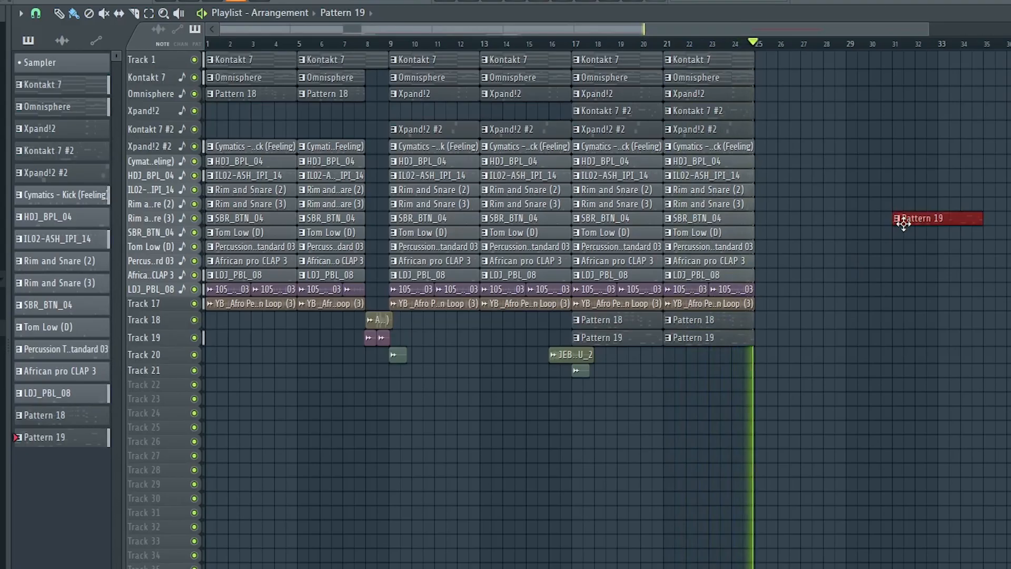